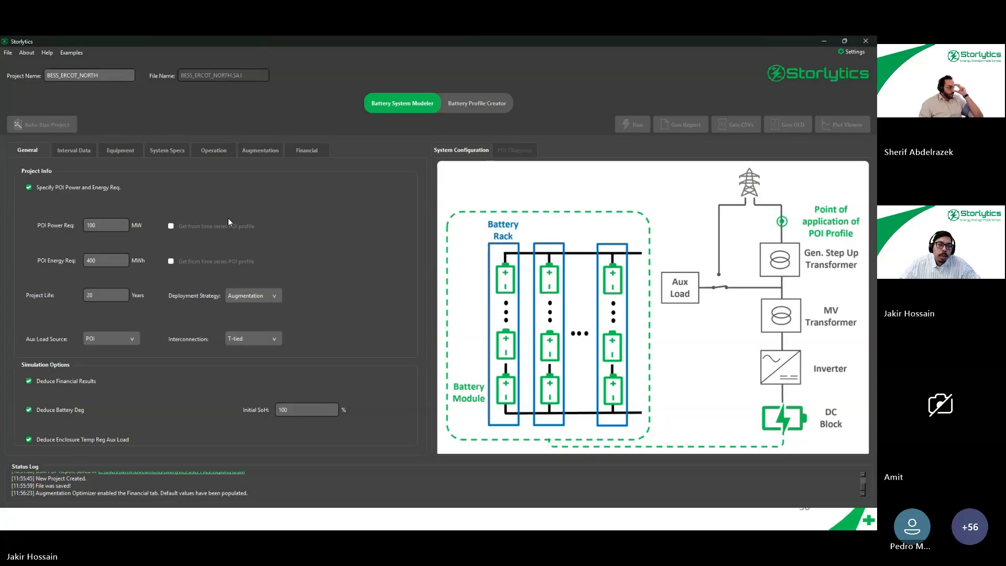
- Start generating a POI profile from market signals with 100 MW committed power capacity and a 4h committed energy duration
left_click(66, 150)
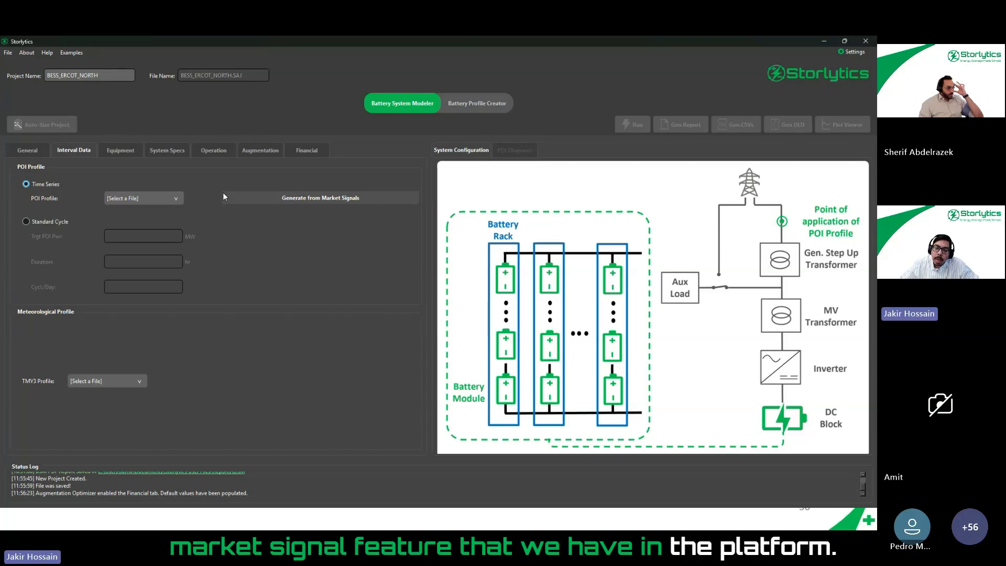
left_click(332, 198)
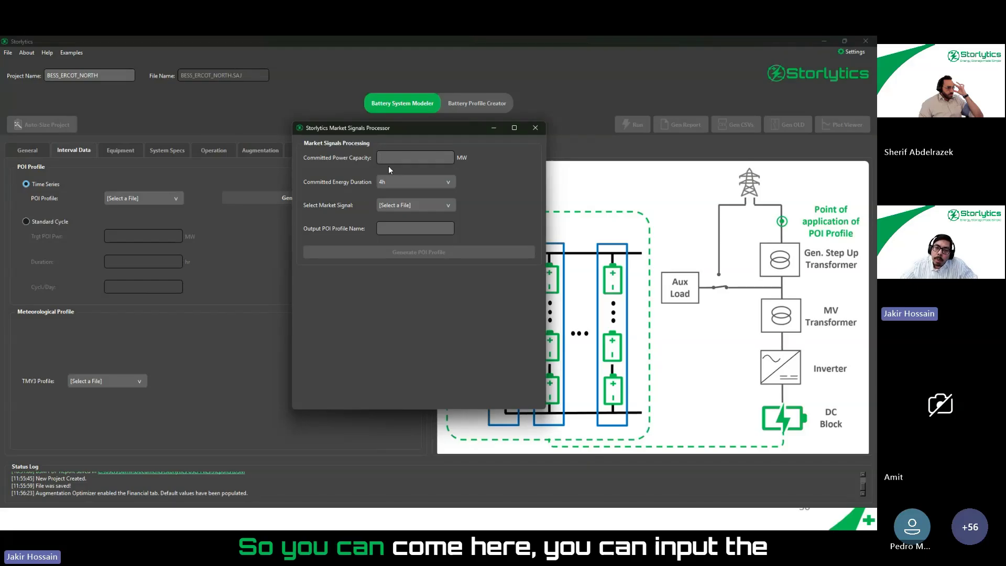
left_click(405, 155)
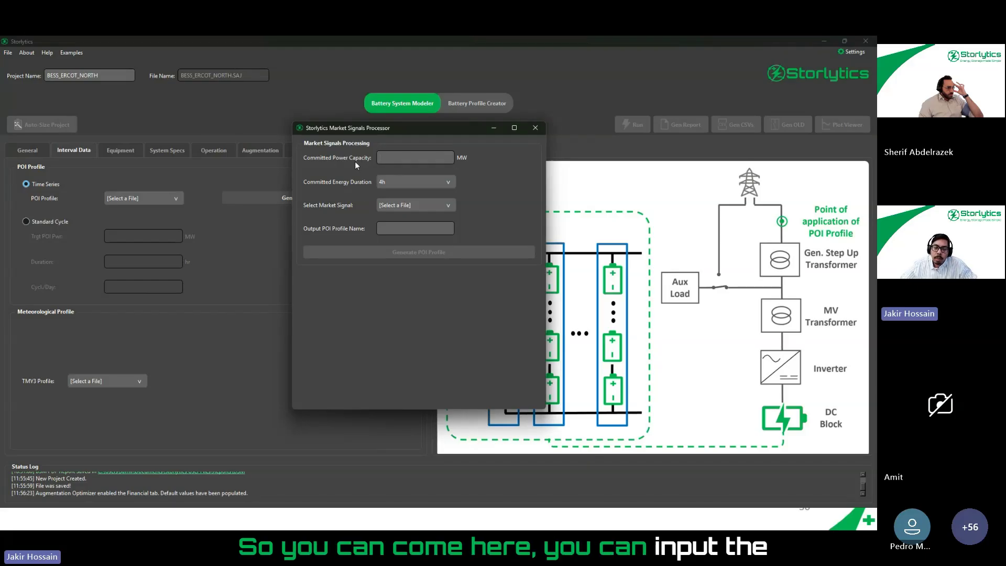
type("1")
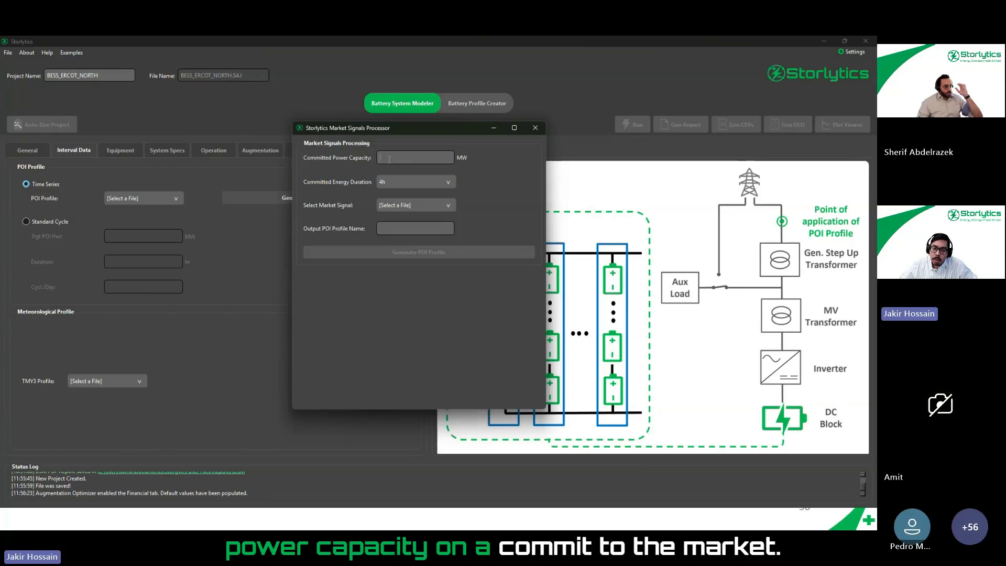
type("00")
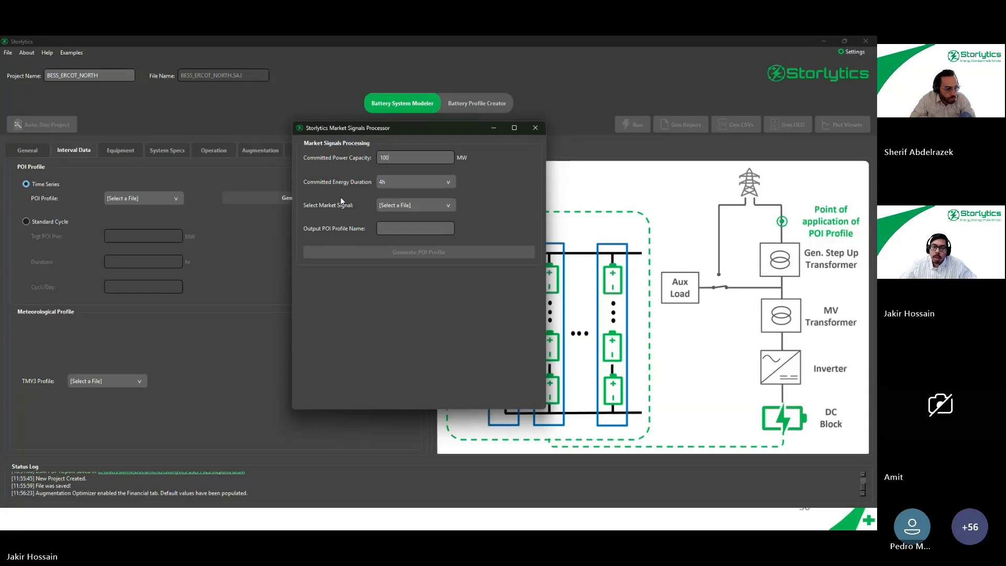
left_click(397, 182)
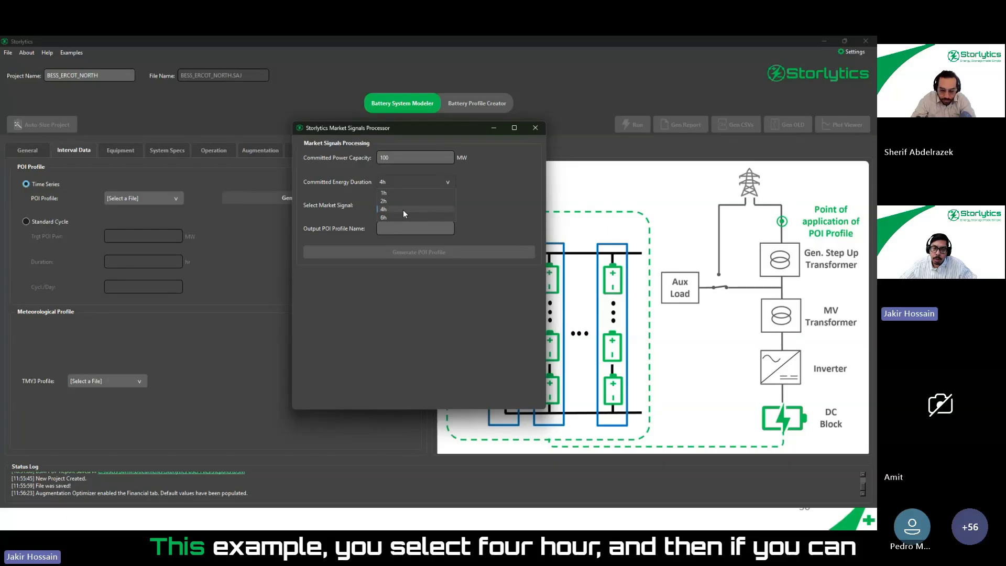
left_click(404, 210)
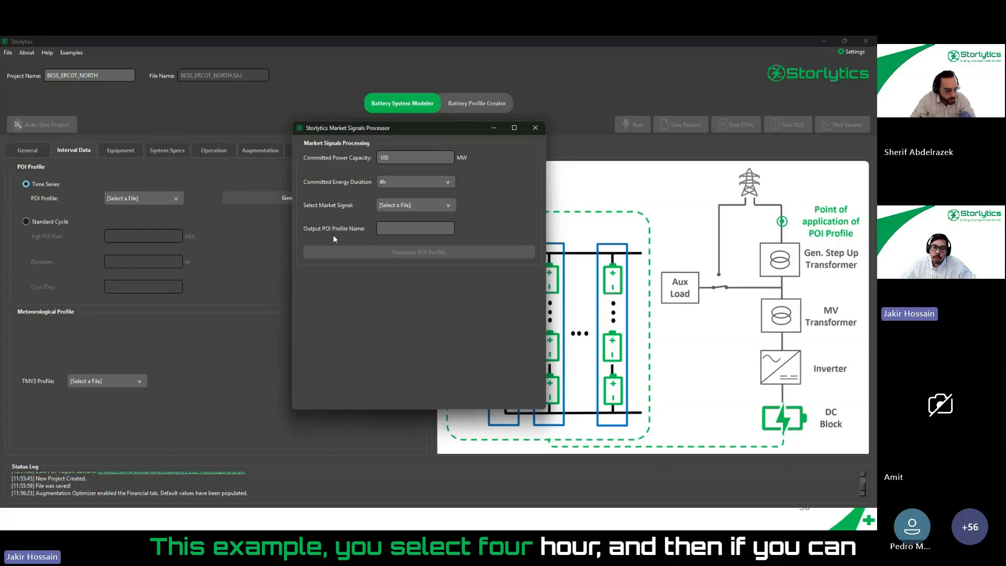
- Select the ERCOT-North 4-hour market signal as the source for the POI profile
left_click(405, 206)
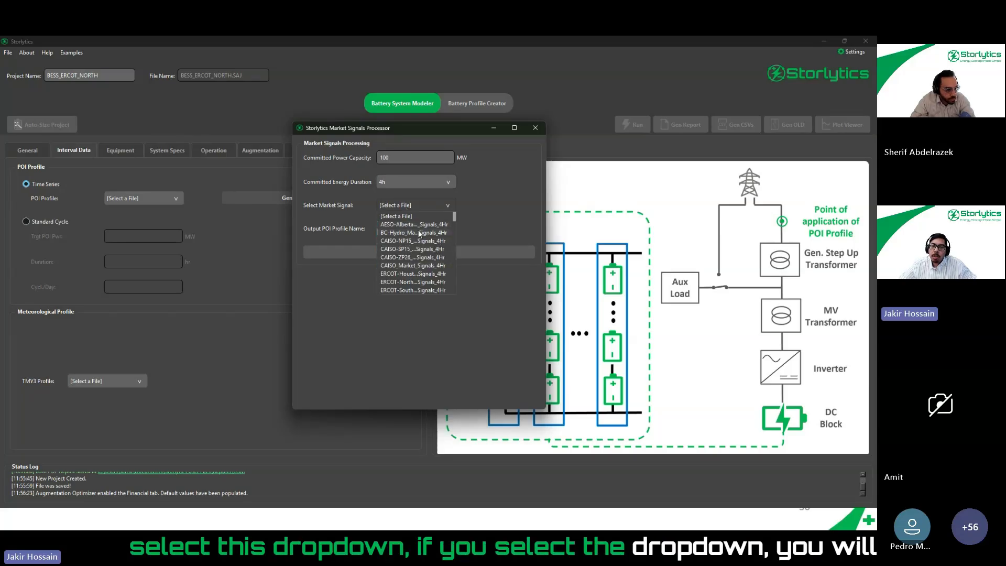
scroll(422, 241, "down", 1)
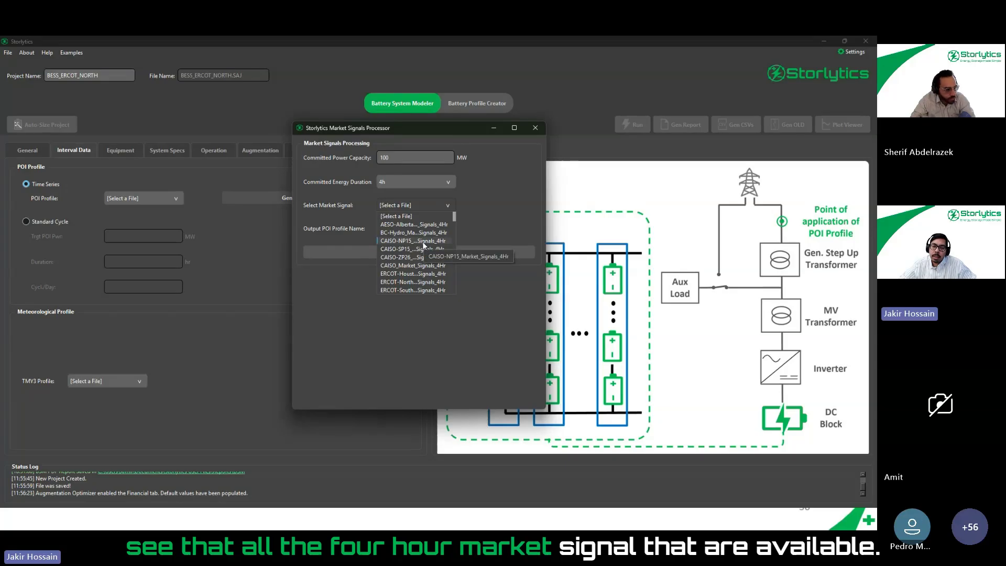
scroll(422, 243, "up", 1)
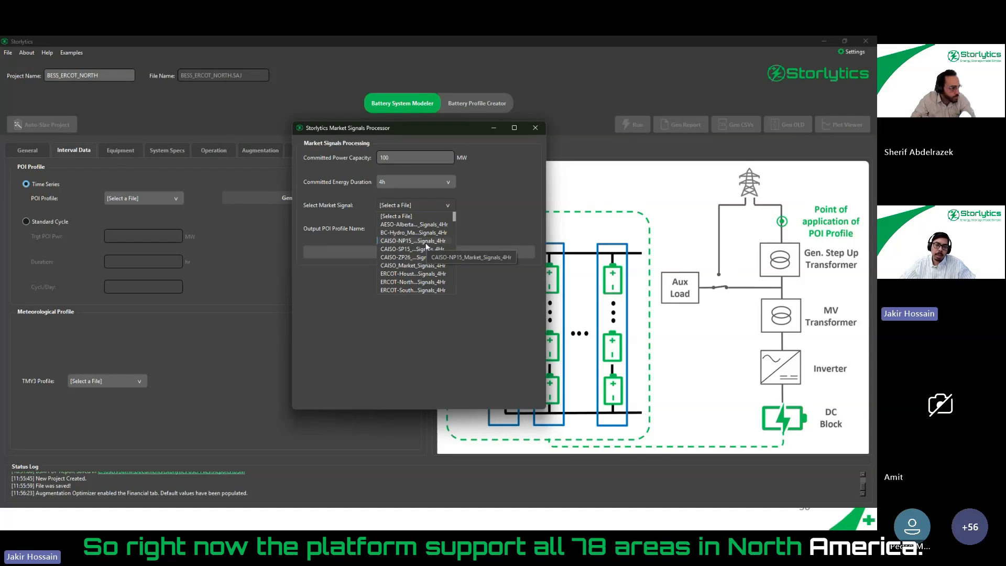
scroll(426, 266, "down", 3)
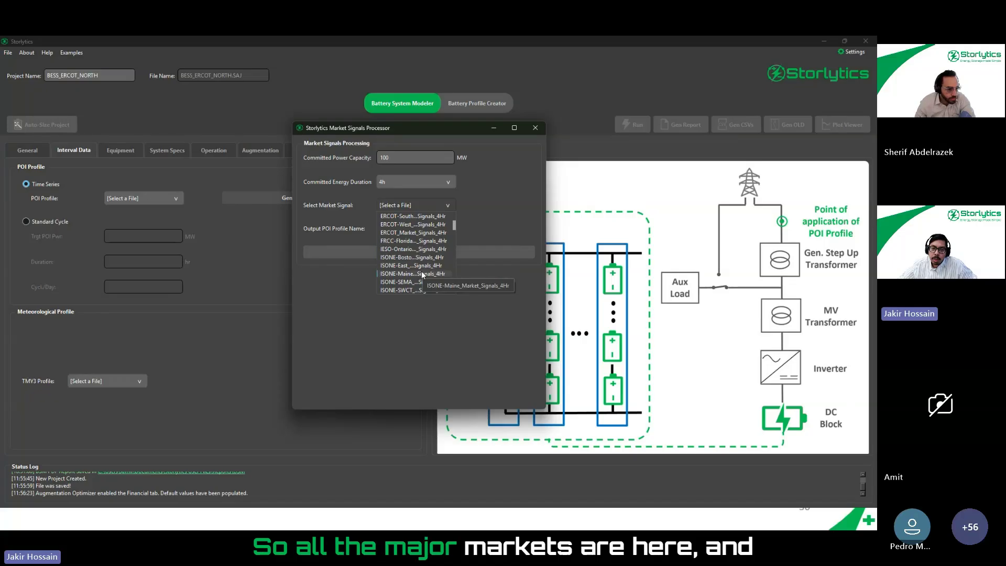
scroll(428, 247, "up", 3)
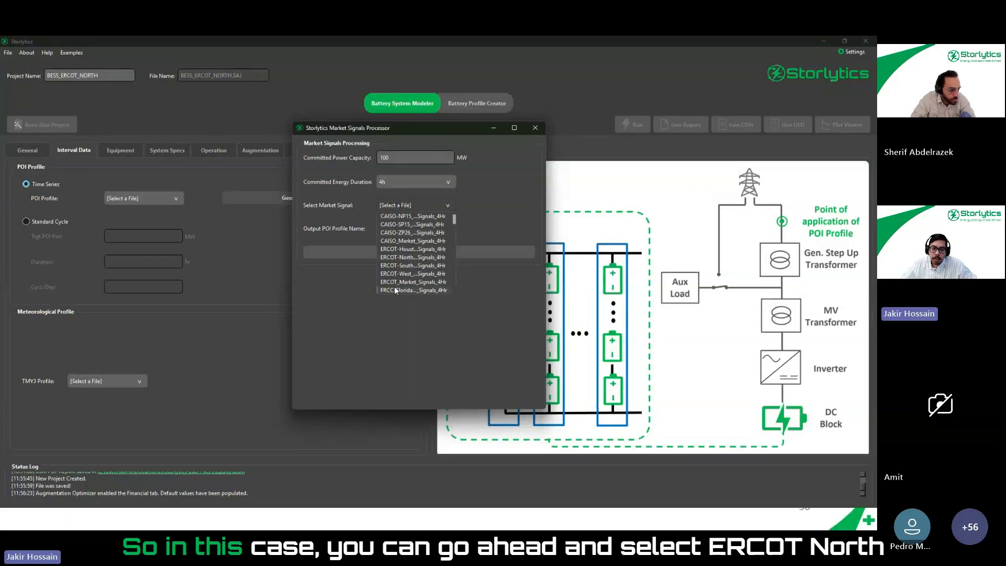
scroll(413, 265, "down", 1)
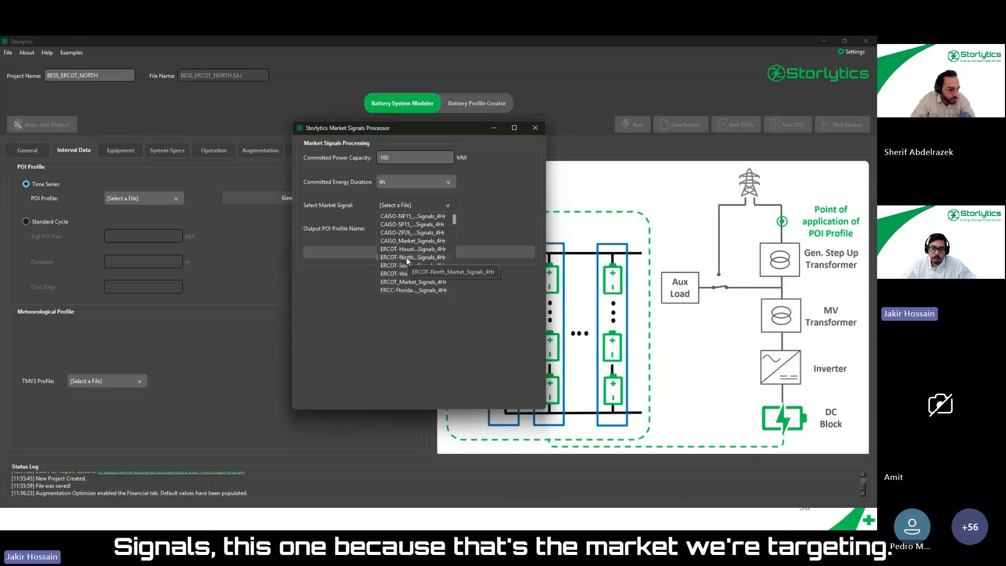
left_click(406, 256)
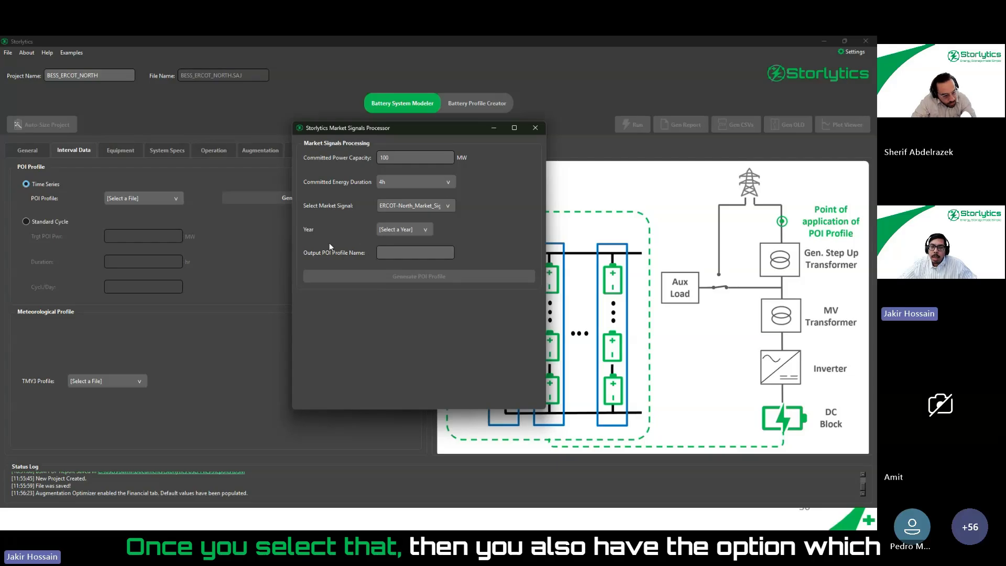
- Set the market signal's forecast year to 2029
left_click(401, 229)
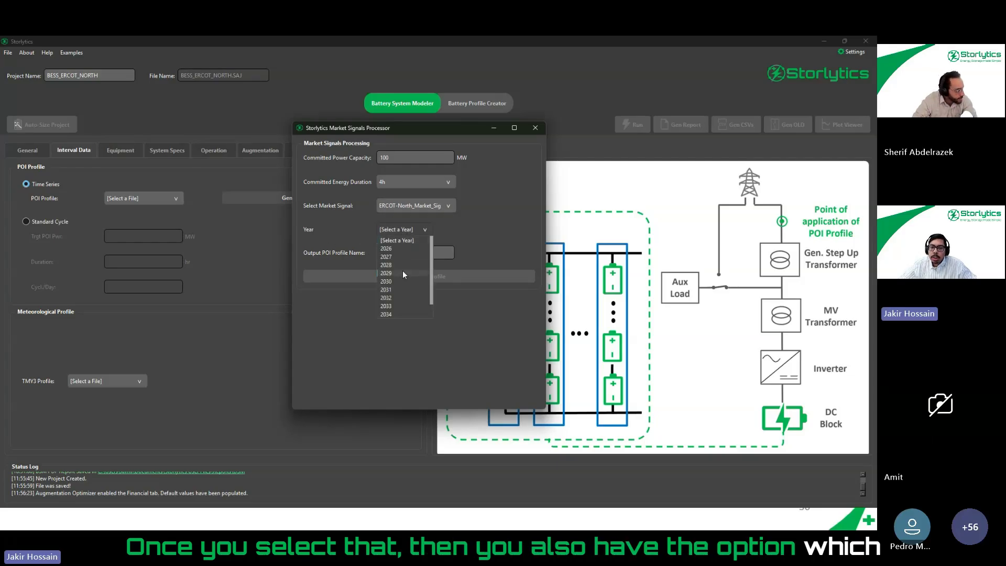
scroll(403, 270, "down", 1)
scroll(403, 273, "up", 1)
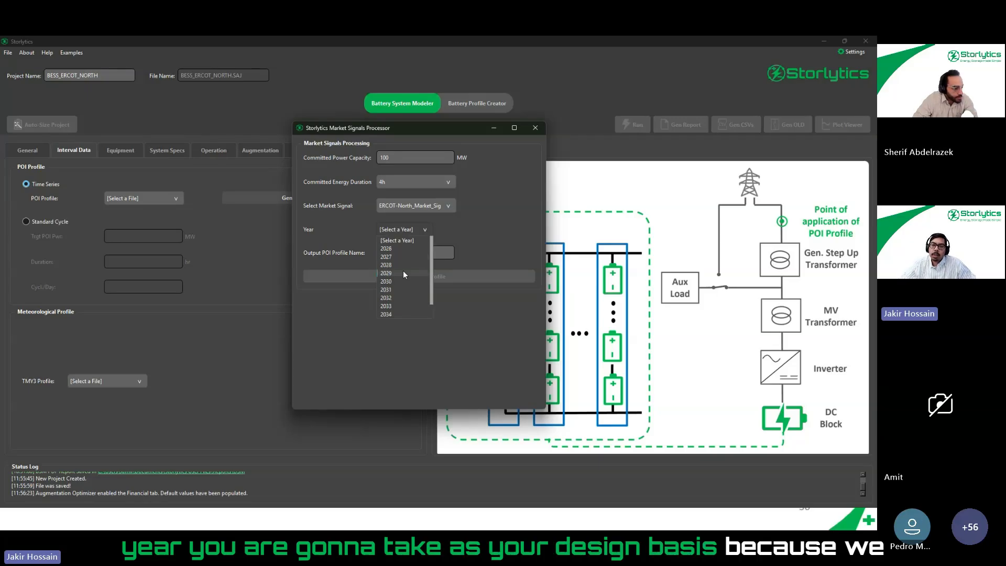
scroll(404, 262, "down", 1)
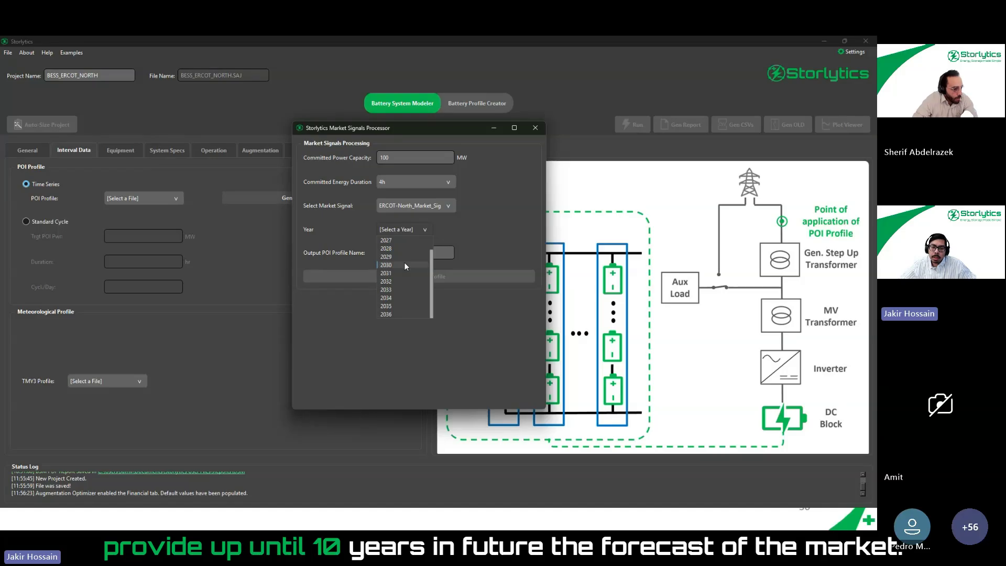
scroll(409, 267, "up", 1)
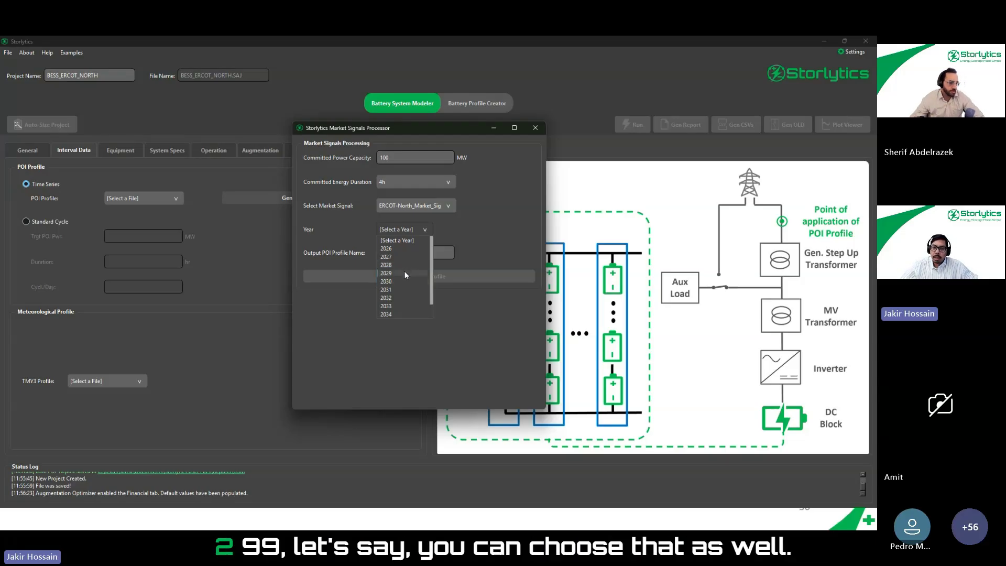
left_click(404, 272)
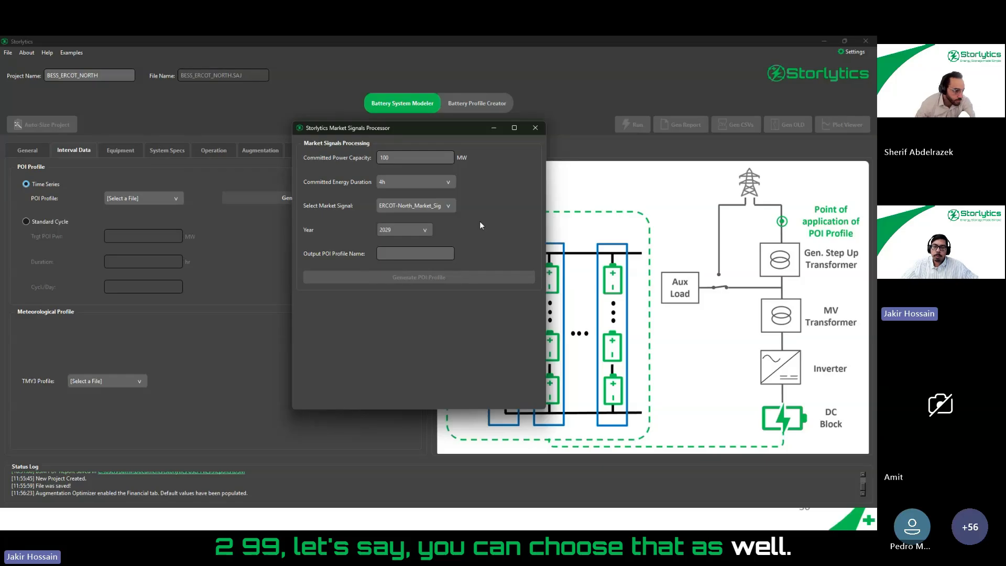
- Set the market signal's forecast year to 2026 and name the output POI profile ERCOT_North_2026
left_click(417, 231)
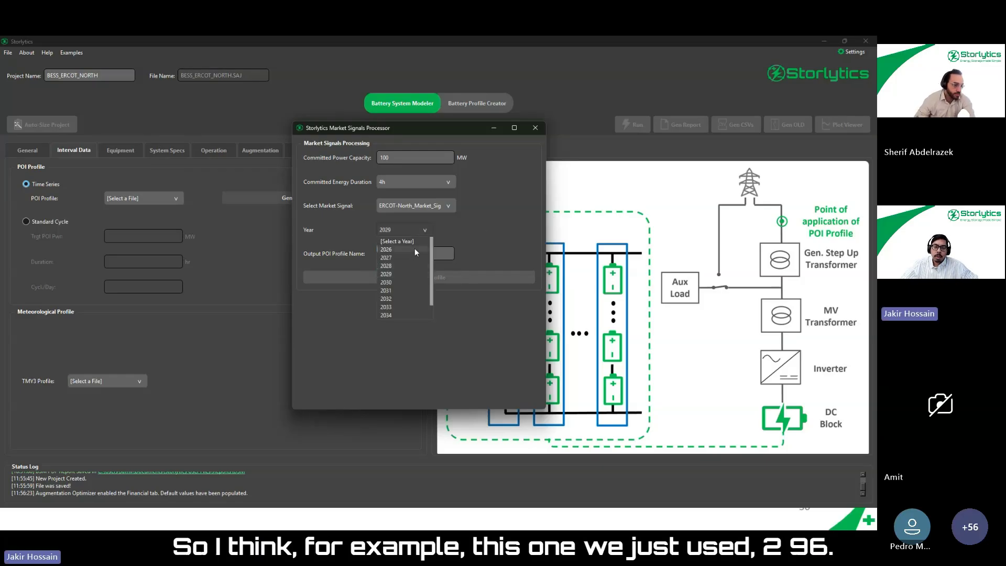
left_click(415, 250)
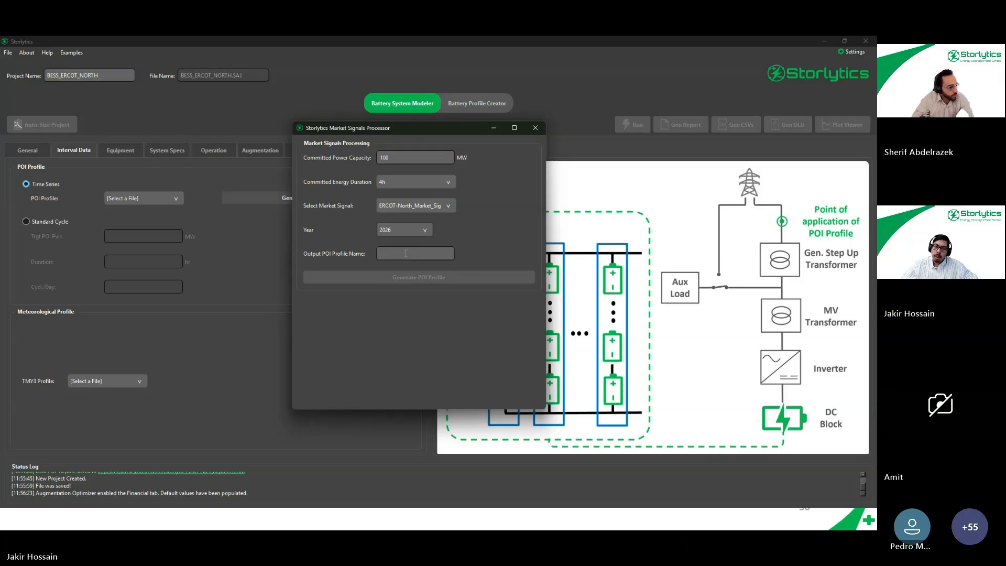
left_click(406, 253)
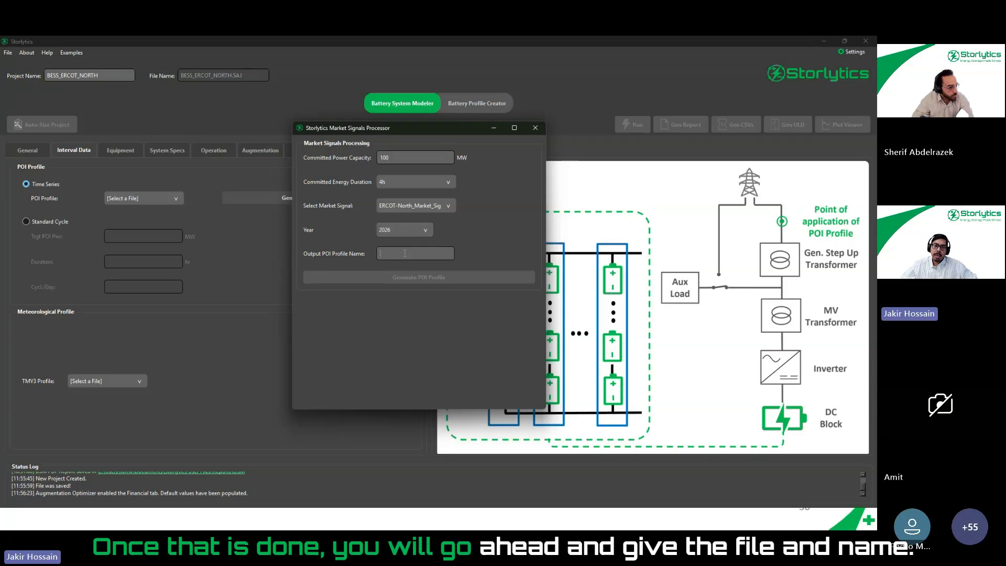
type("ERC")
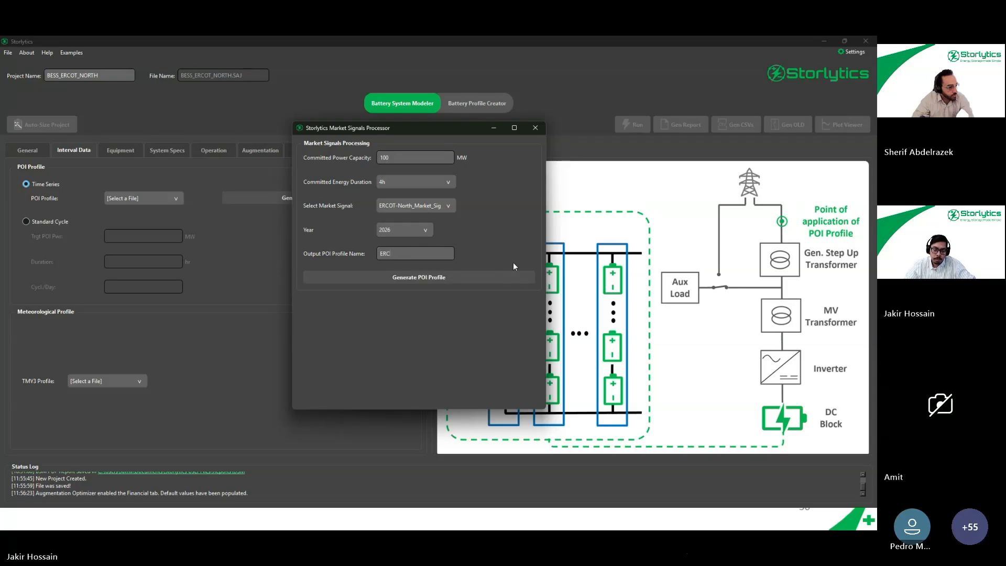
type("OT_")
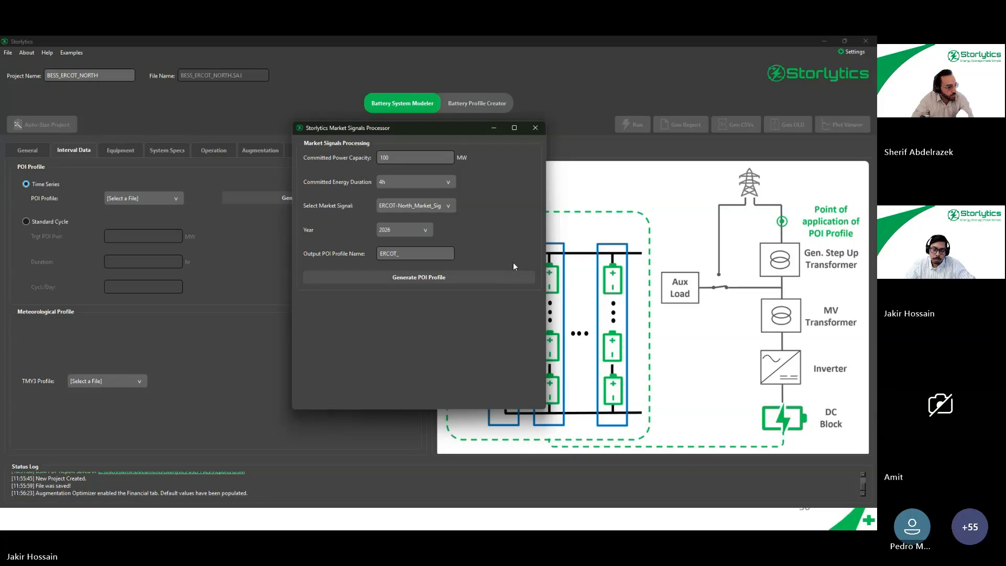
type("+North")
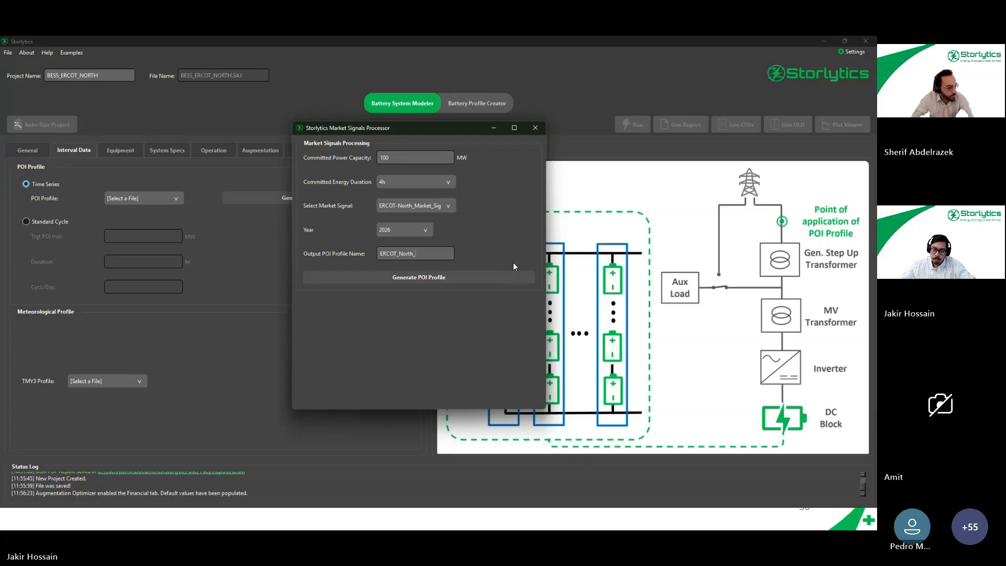
type("_2026")
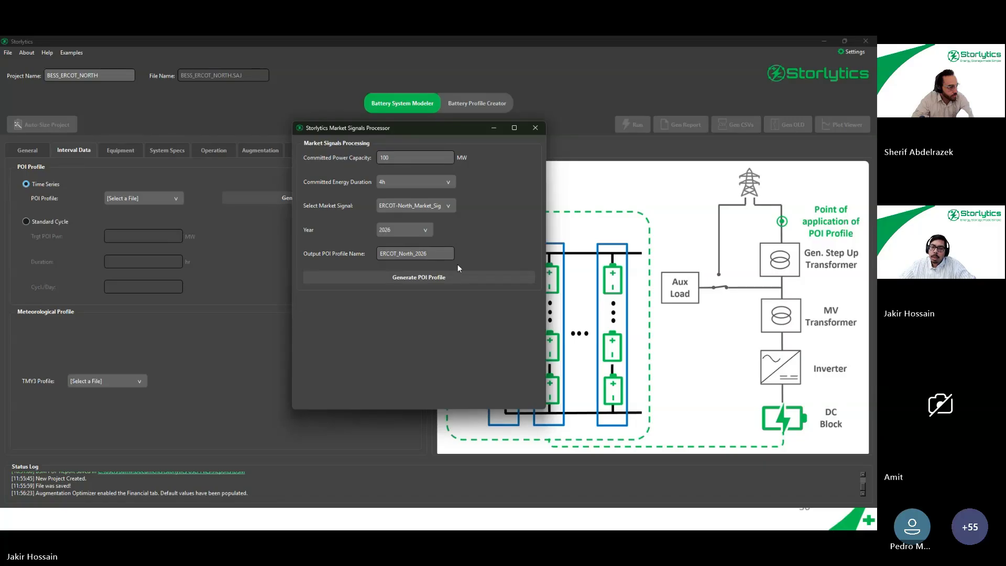
- Generate the POI profile from the market signal and display its time series diagram
left_click(433, 277)
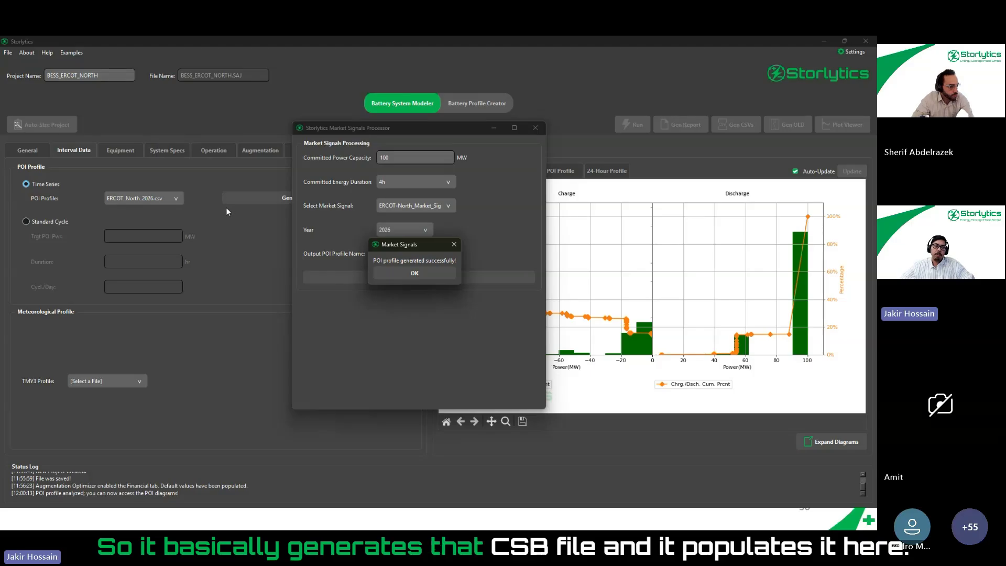
left_click(402, 269)
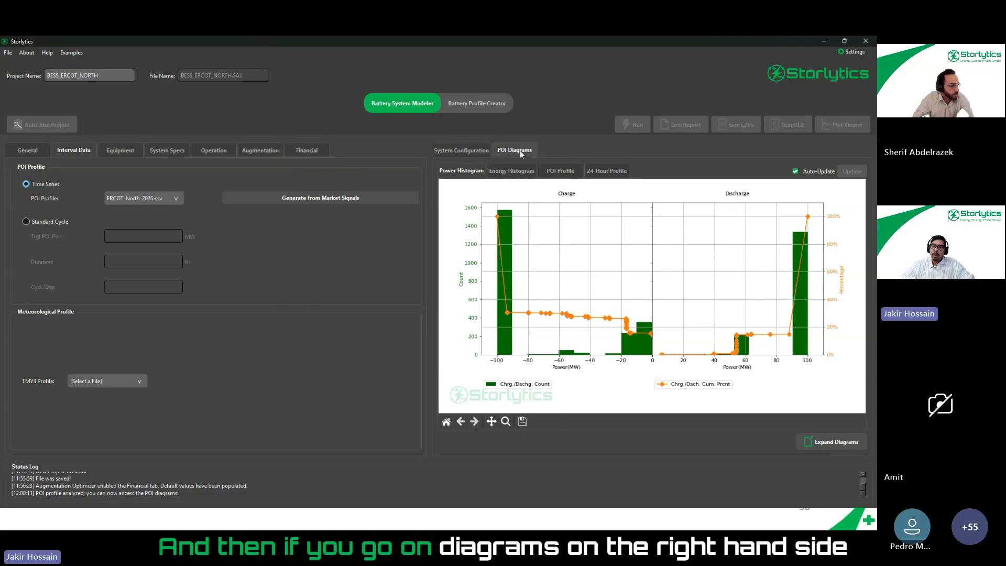
left_click(546, 173)
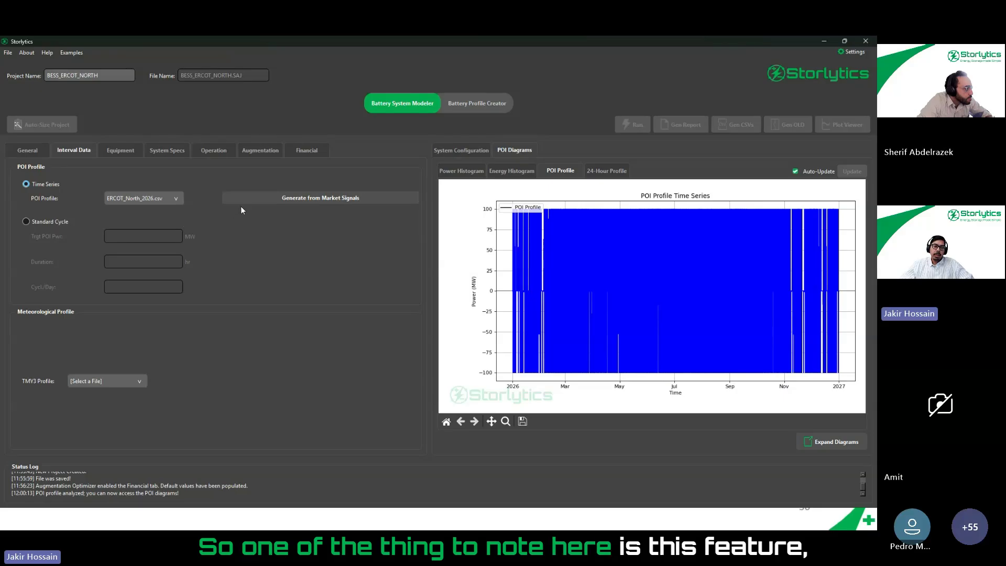
- Review the blank market signals form and the available POI profile CSV files, keeping ERCOT_North_2026.csv selected
left_click(319, 204)
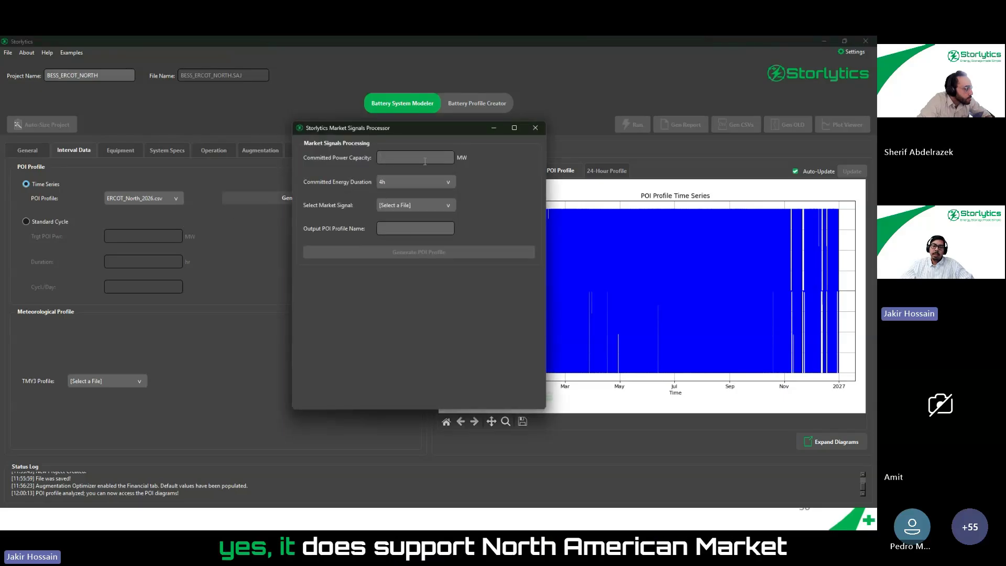
left_click(535, 127)
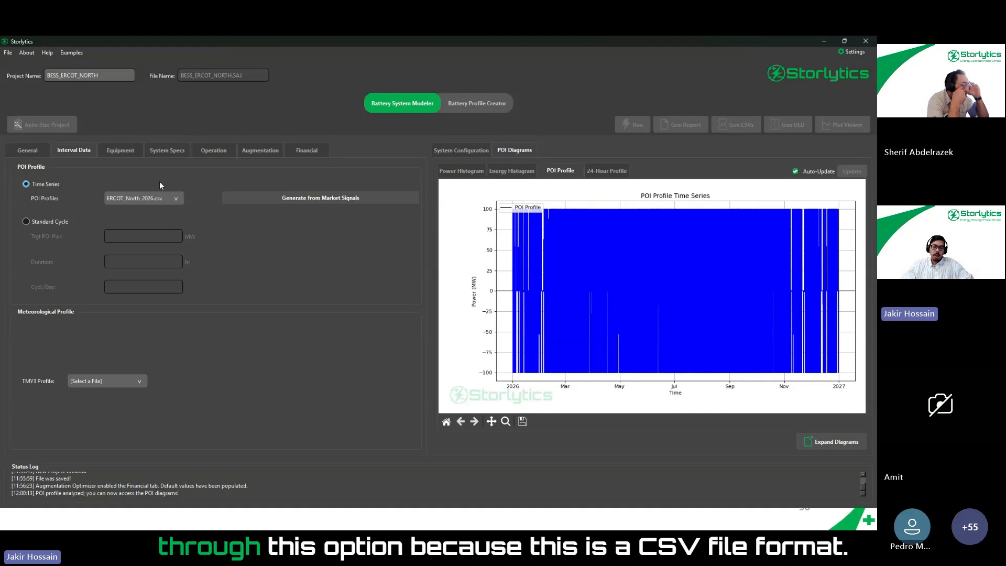
left_click(164, 198)
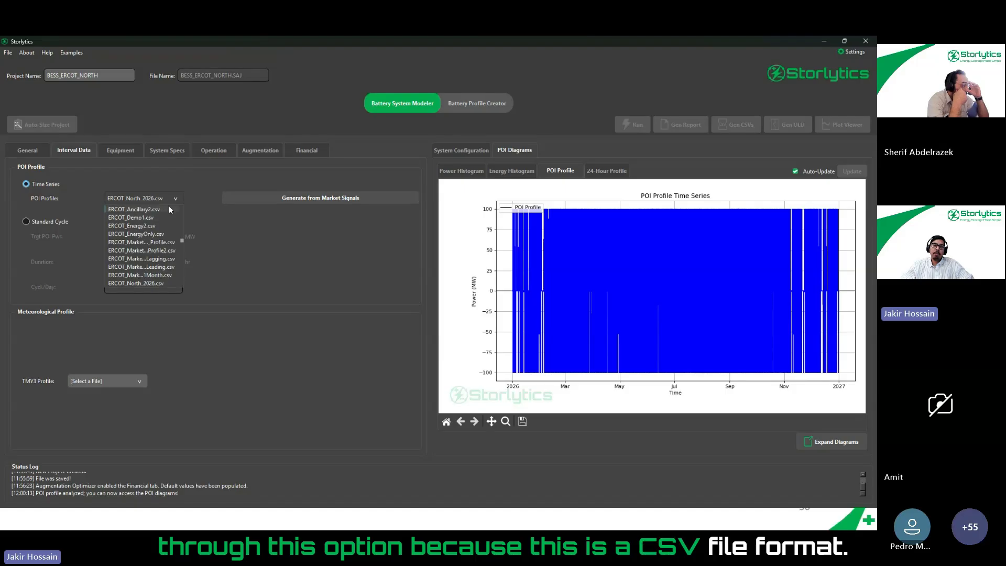
left_click(227, 234)
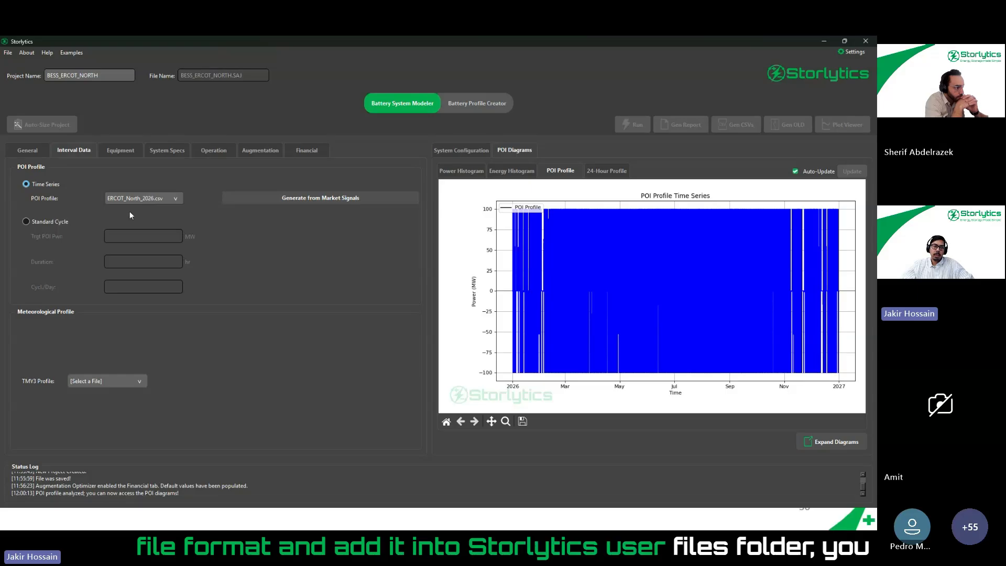
left_click(177, 199)
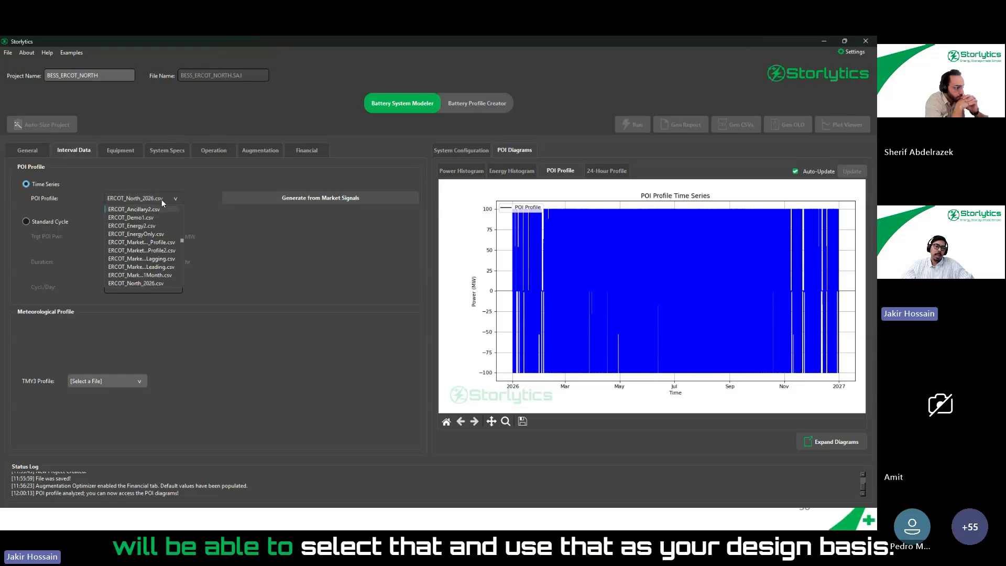
left_click(234, 235)
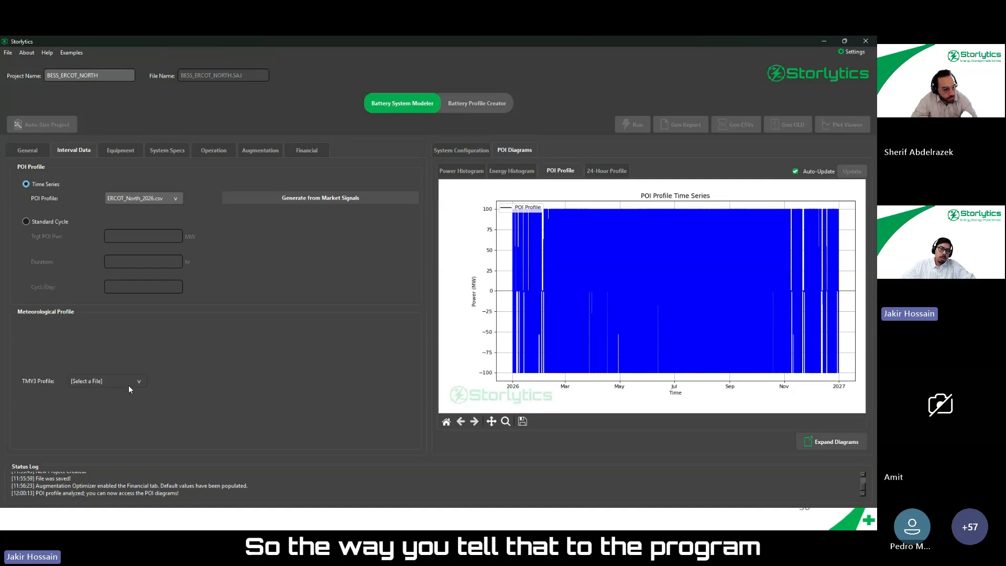
- Select Texas_TMY3_2022.csv as the meteorological TMY3 profile and bring up the project's equipment model settings
left_click(99, 382)
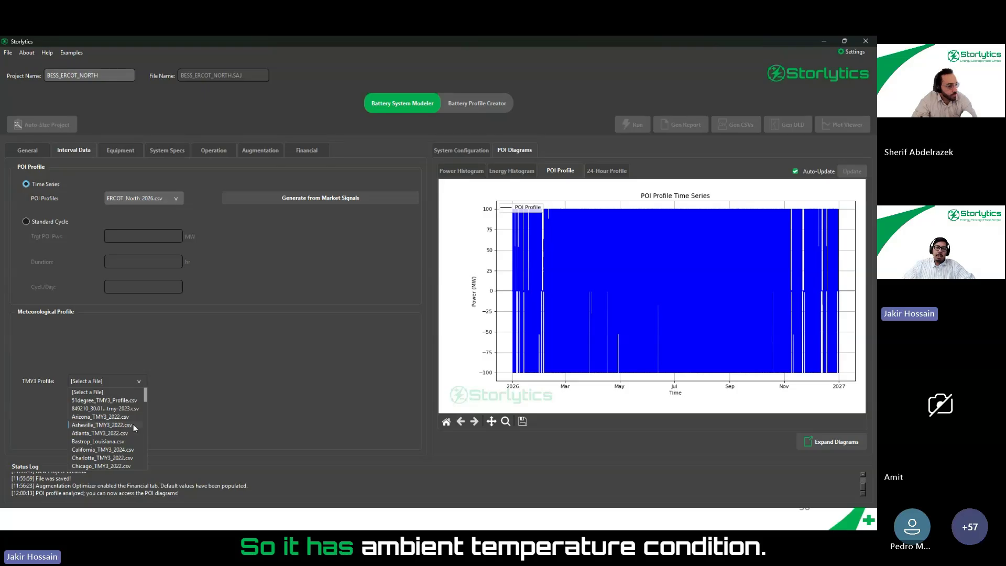
scroll(129, 428, "down", 2)
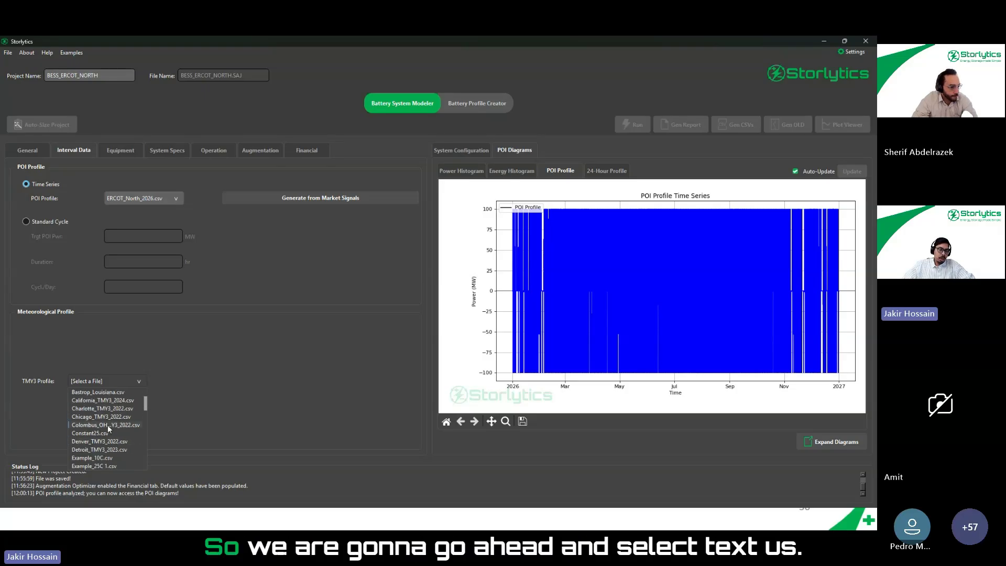
scroll(118, 442, "up", 2)
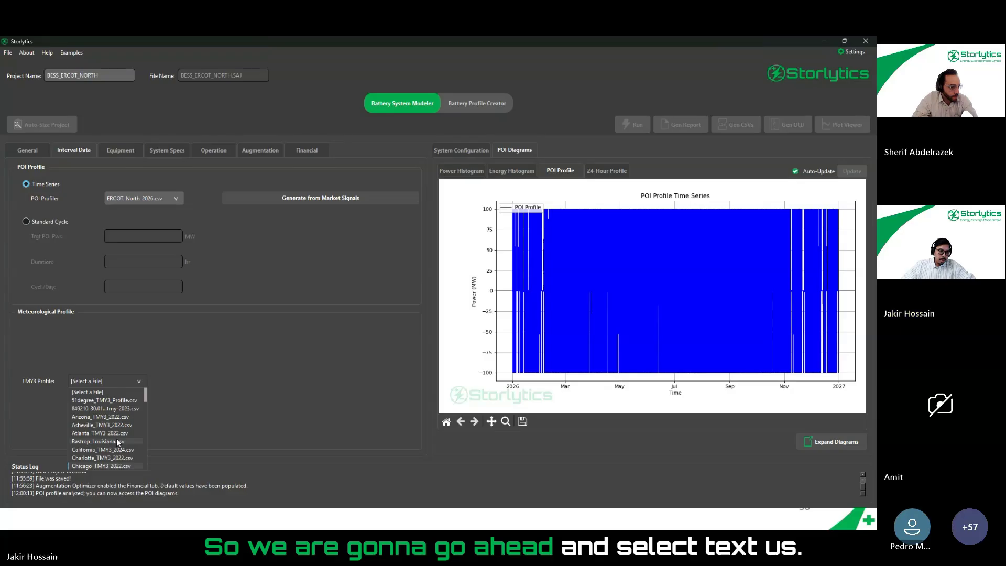
scroll(119, 442, "down", 5)
scroll(113, 445, "down", 5)
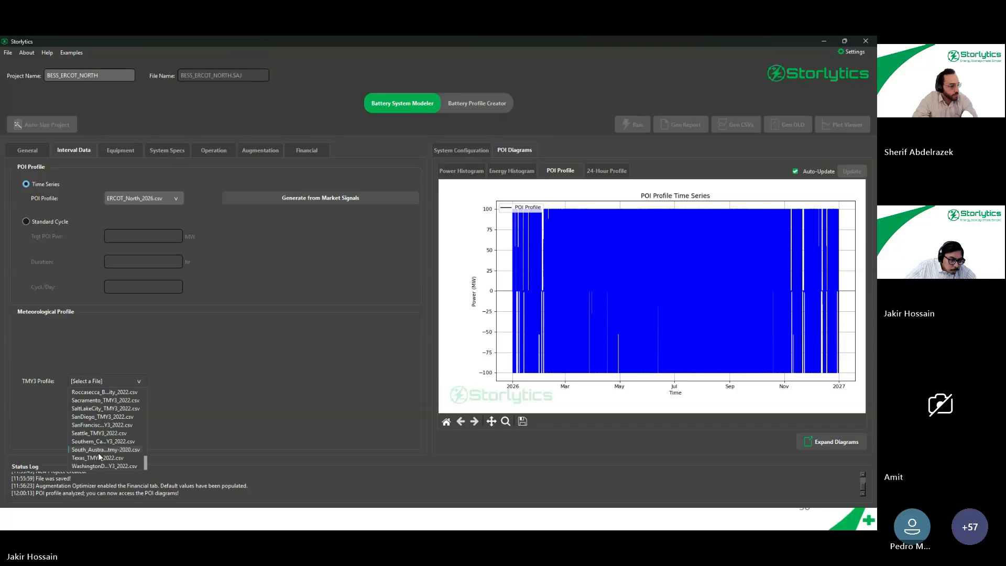
left_click(97, 458)
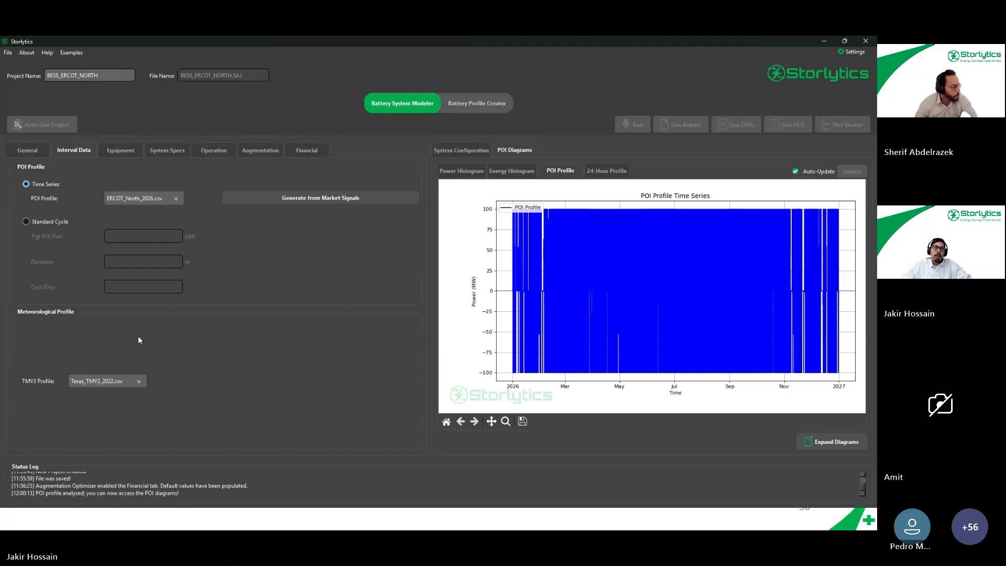
left_click(28, 152)
left_click(72, 152)
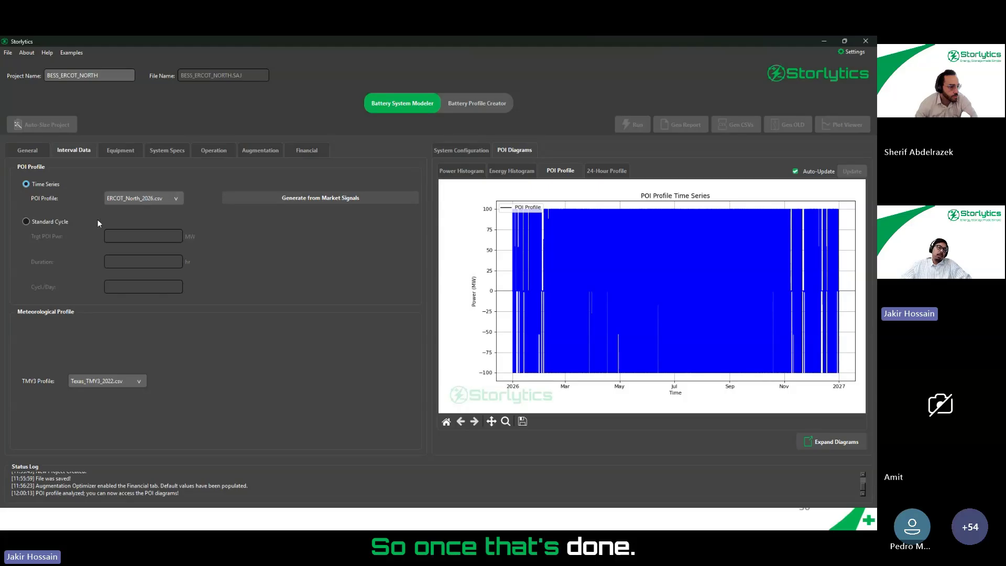
left_click(130, 152)
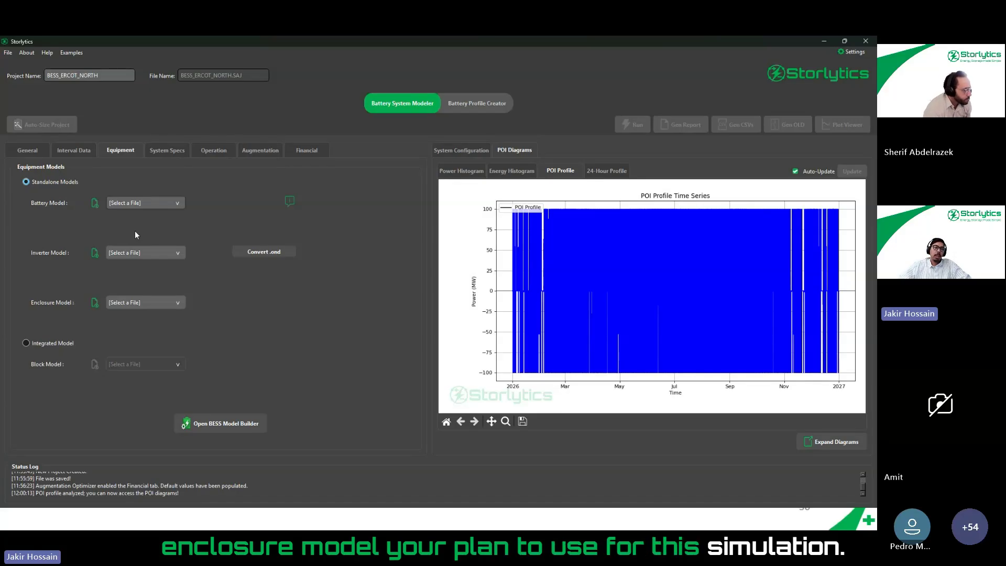
- Try the integrated model option with Comp. to_Tesla_MP2XL.ess as the block model
left_click(51, 341)
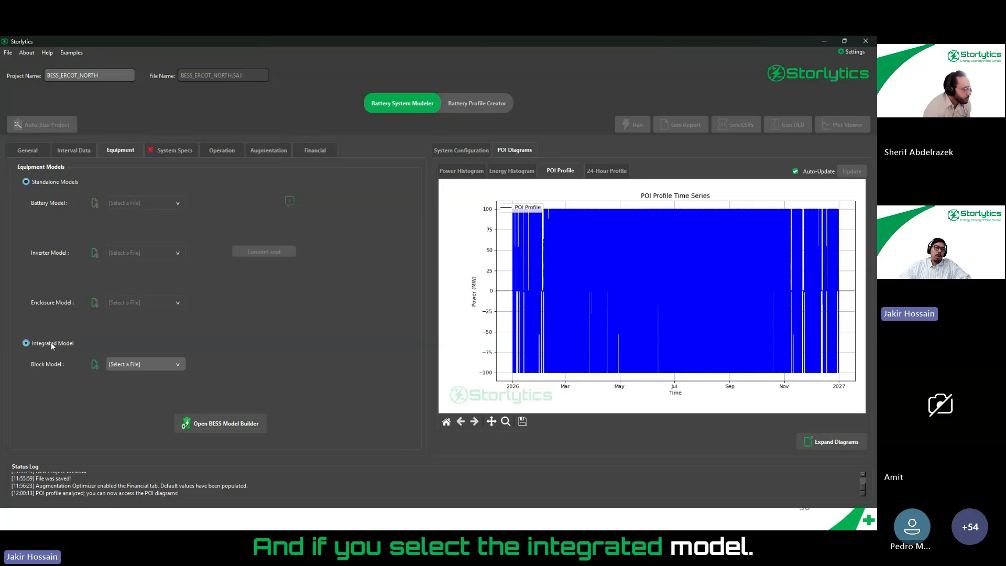
left_click(125, 363)
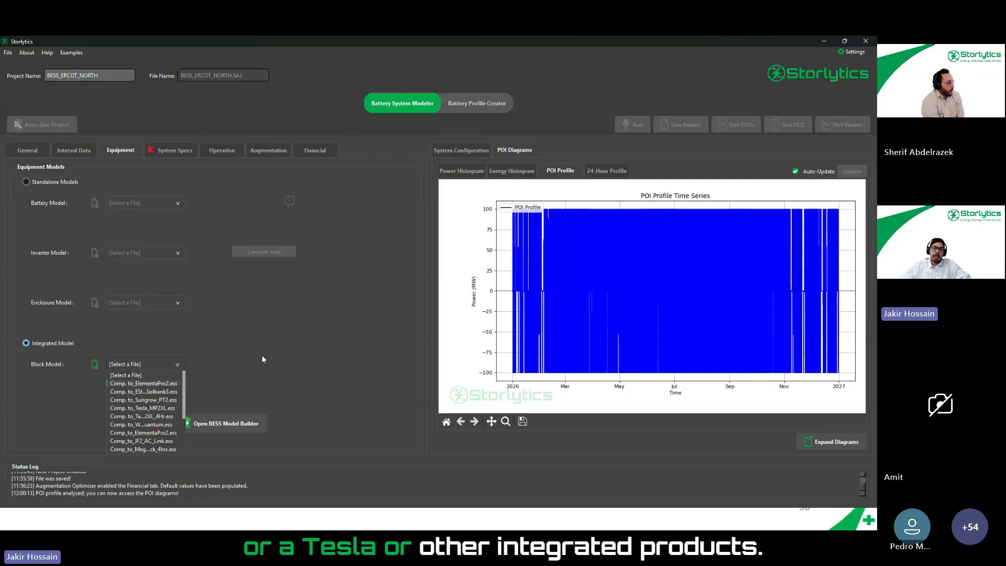
left_click(160, 408)
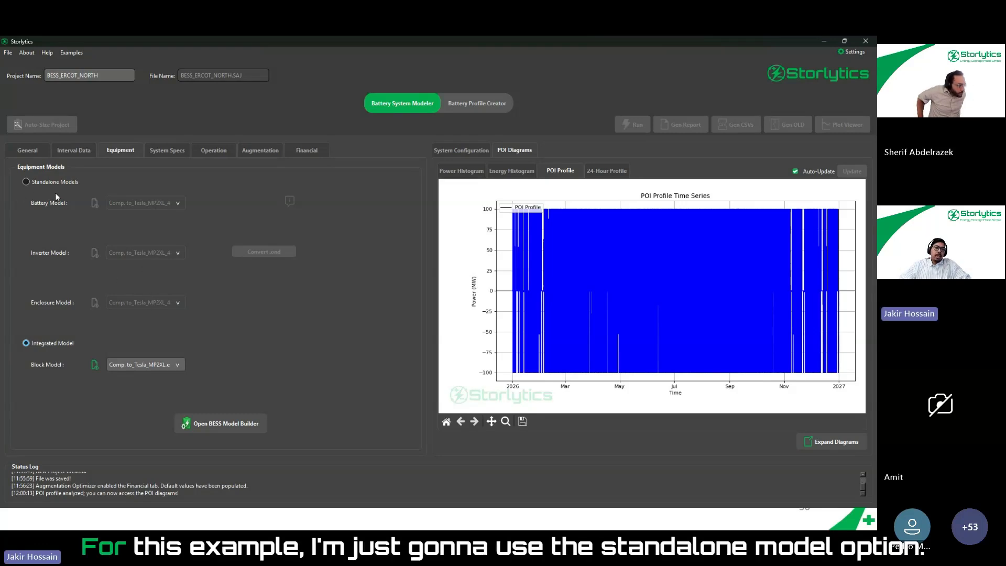
- Switch the equipment to standalone models and choose Generic_LFP_280Ah.btt as the battery model
left_click(45, 181)
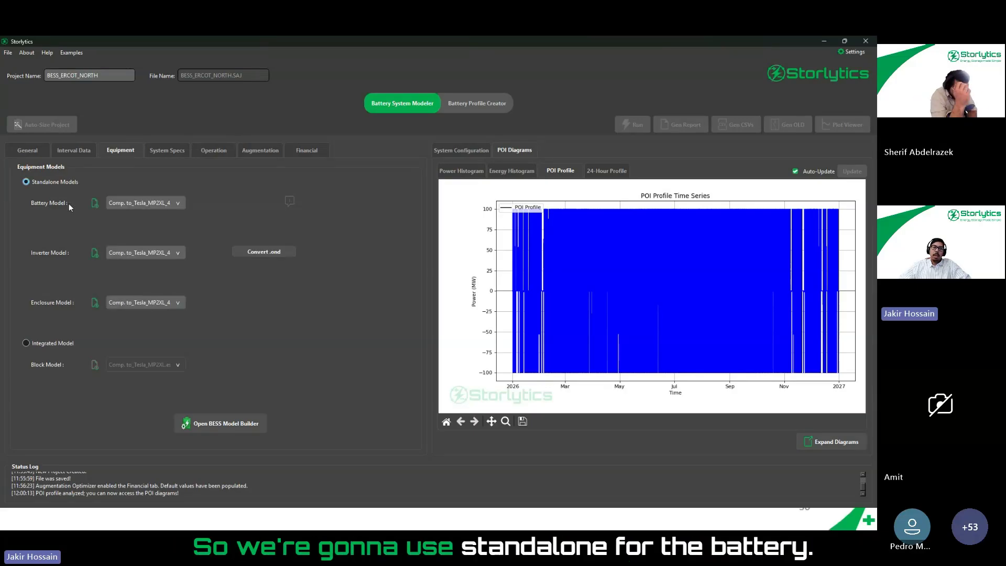
left_click(146, 204)
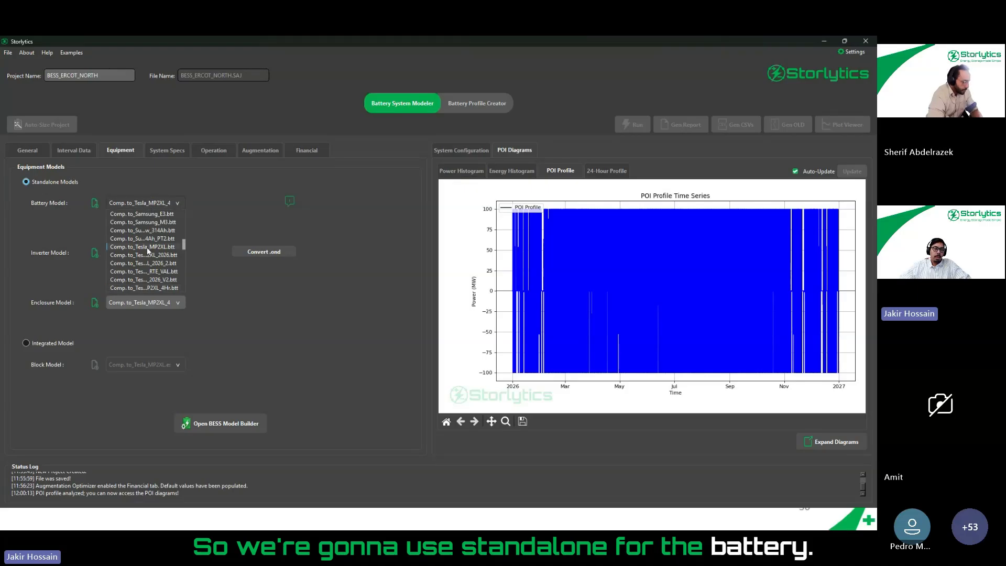
scroll(148, 254, "down", 4)
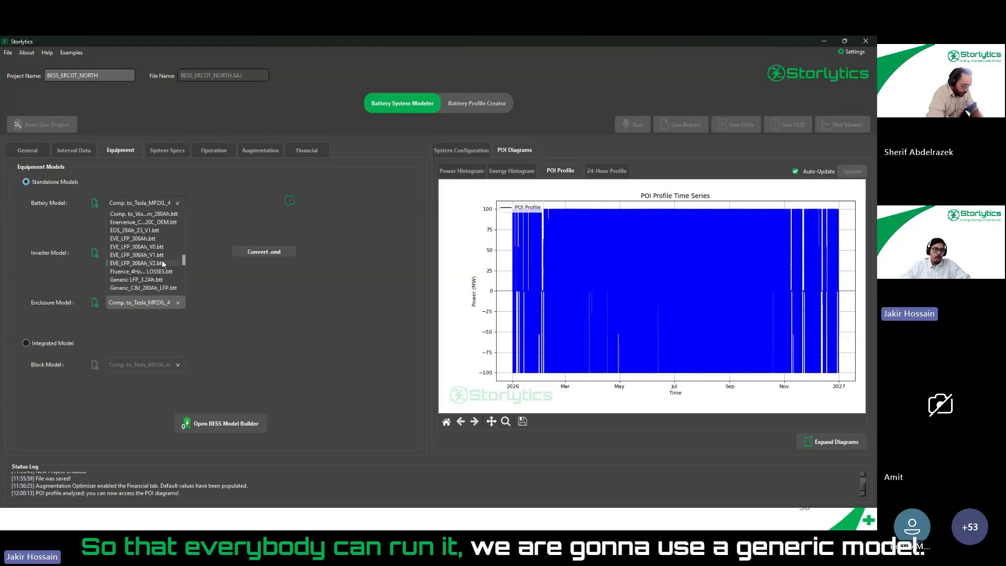
scroll(149, 268, "down", 3)
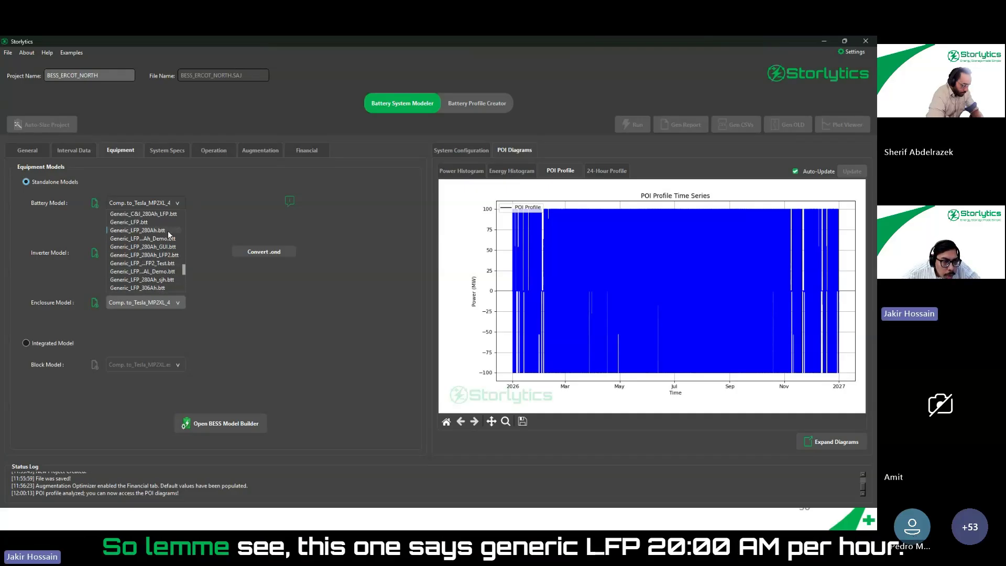
left_click(167, 230)
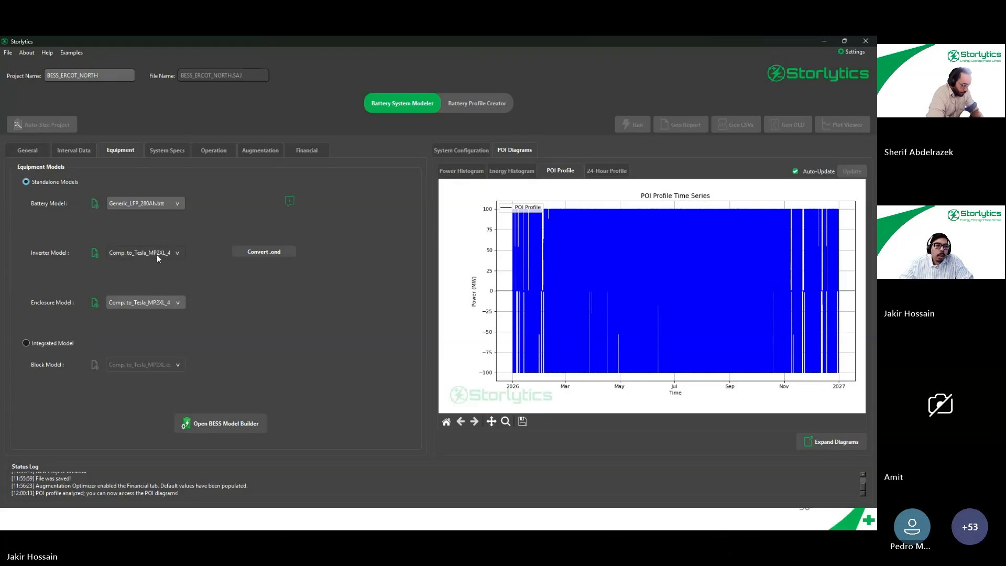
- Choose SMA_SCS3950UP.inv as the inverter model and GenericEncAir_Steel_LFP.enc as the enclosure model
left_click(156, 254)
scroll(164, 297, "down", 10)
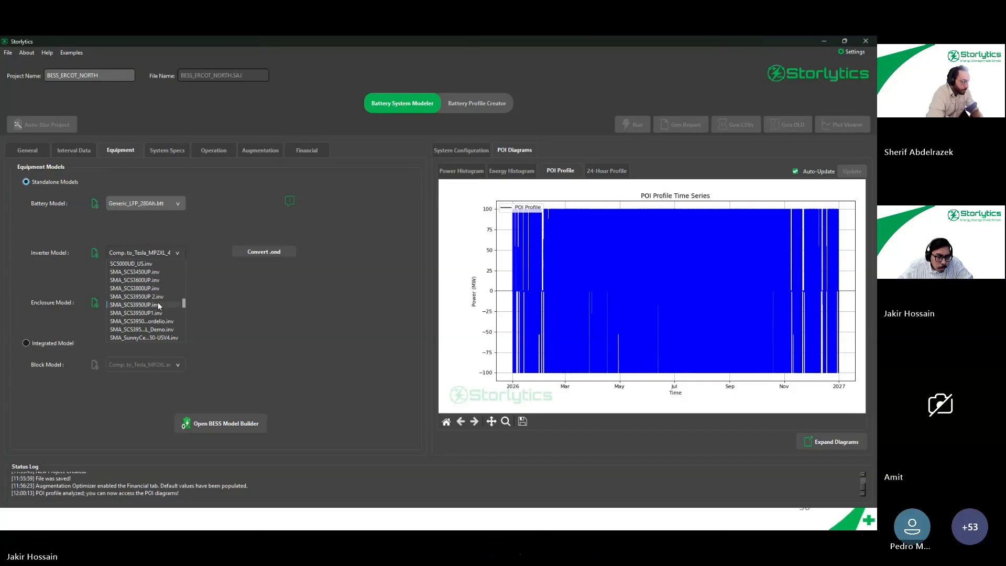
left_click(158, 303)
left_click(140, 302)
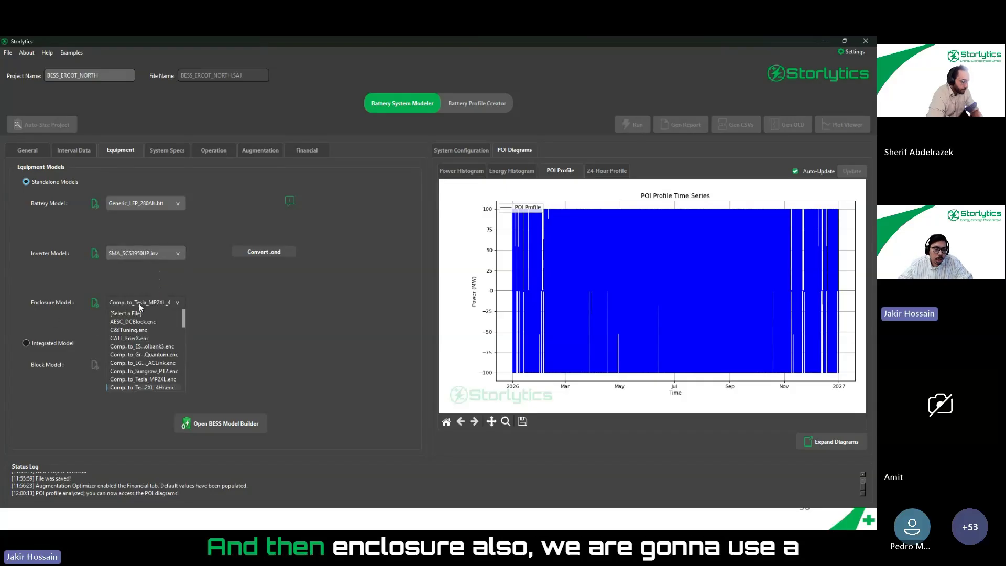
scroll(165, 351, "down", 4)
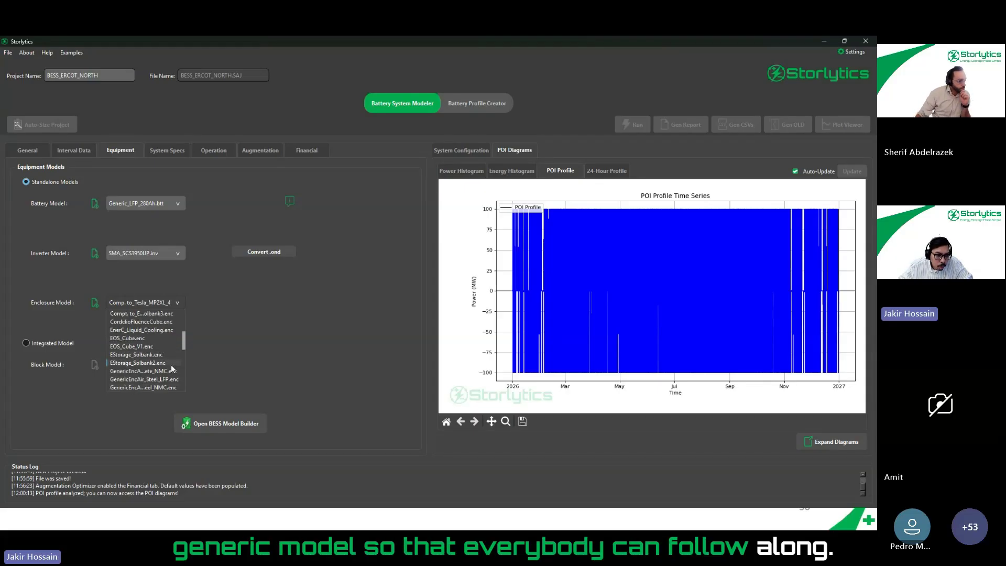
scroll(171, 363, "down", 1)
left_click(149, 355)
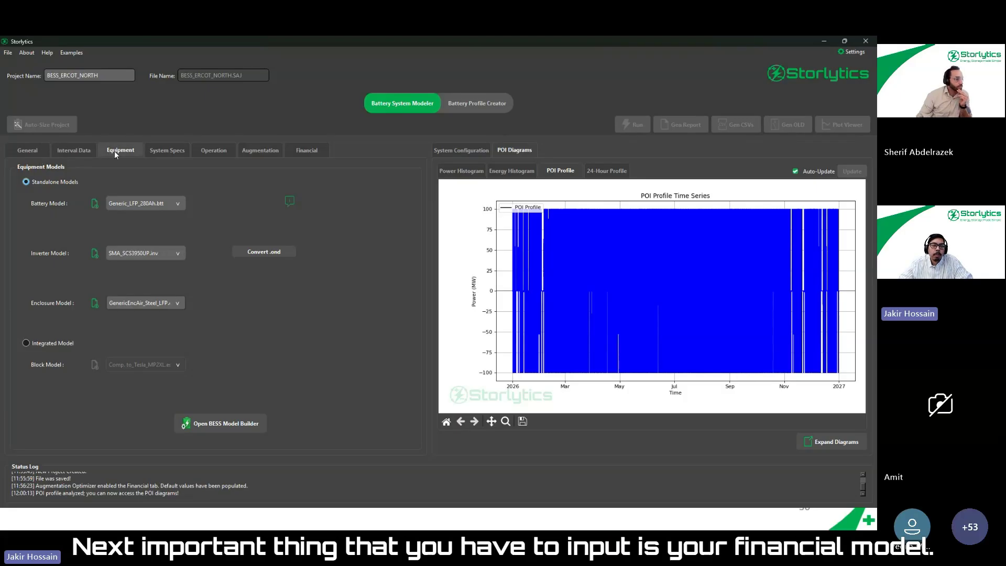
- Look through the available financial models, keeping Generic_Lithium_LFP_ITC.fin selected
left_click(303, 155)
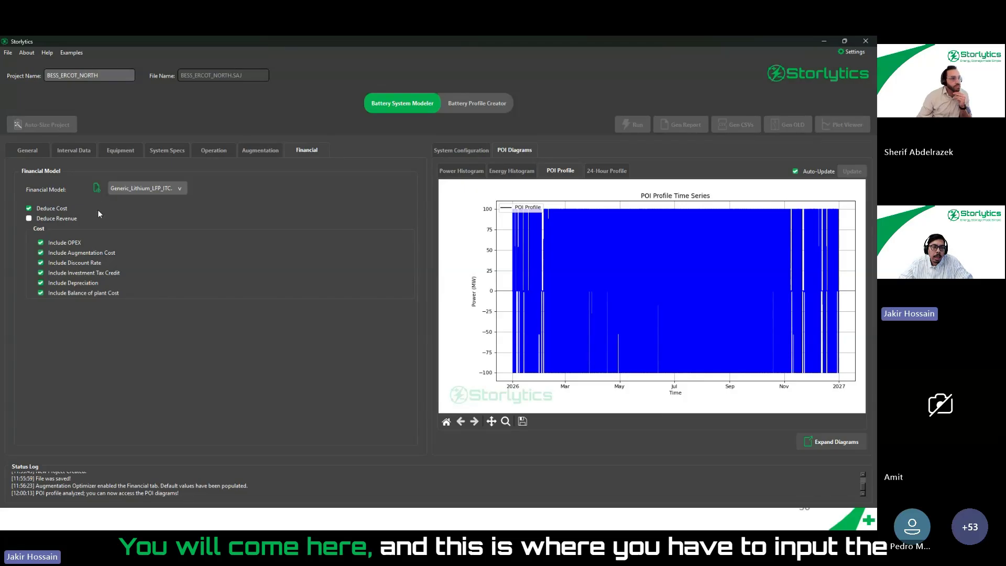
left_click(149, 189)
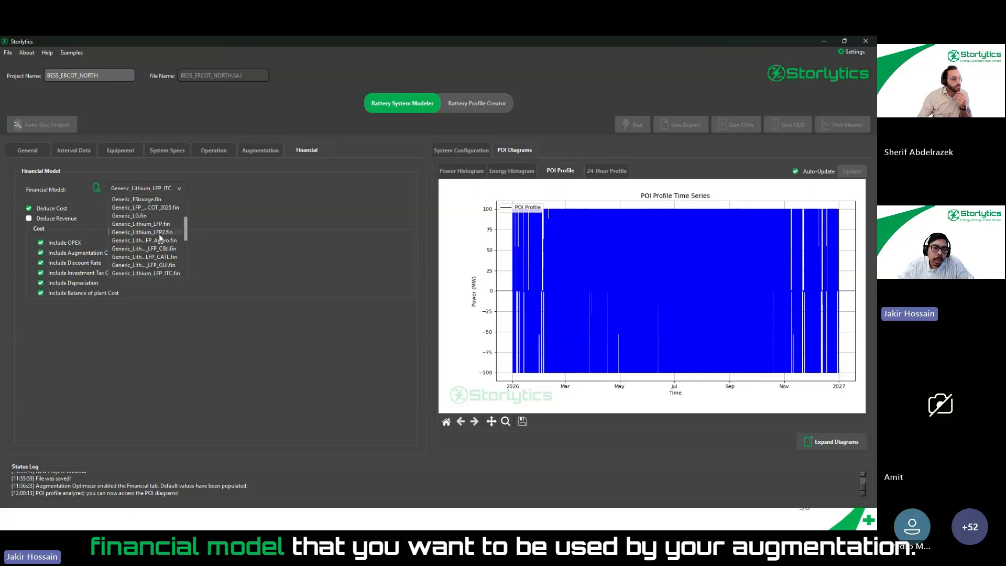
scroll(159, 233, "up", 2)
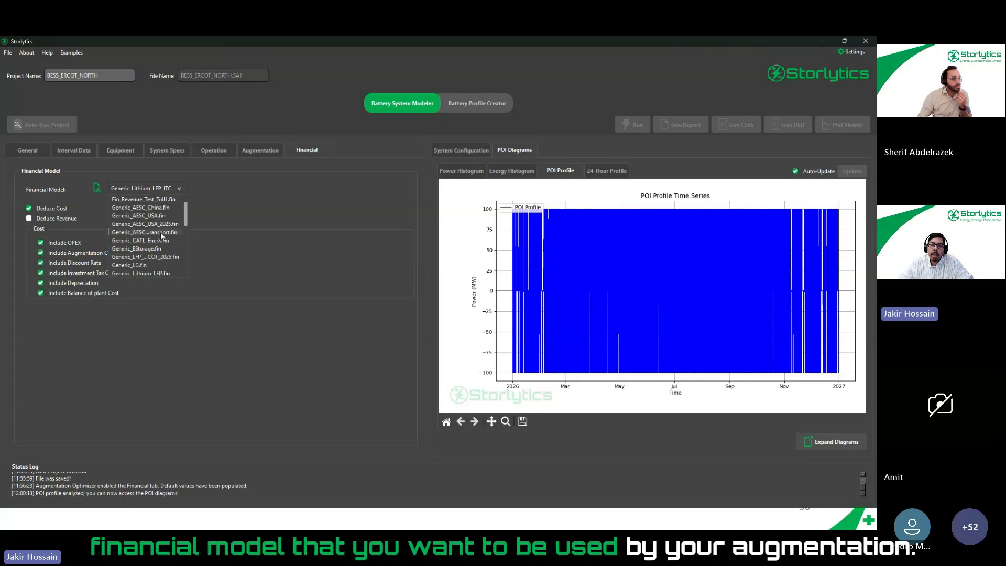
left_click(241, 205)
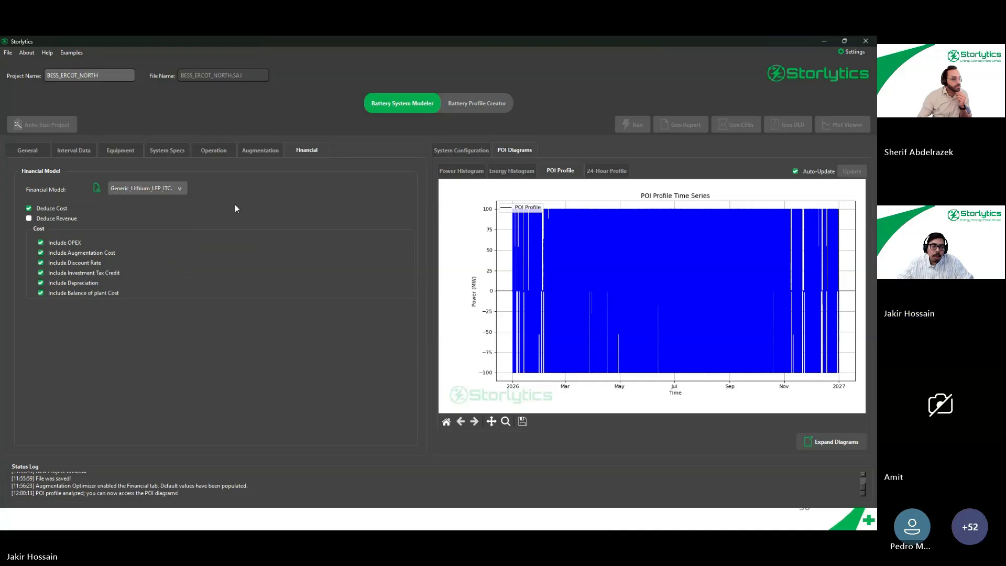
- Open the selected financial model in the component editor and examine its discount rate and investment tax credit parameters, including the ITC application year options
left_click(97, 189)
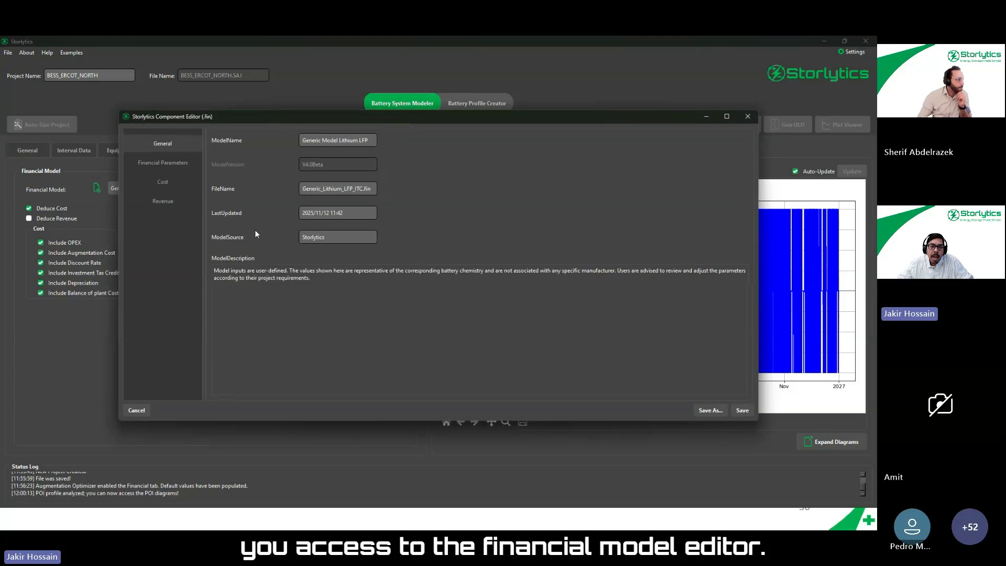
left_click(177, 164)
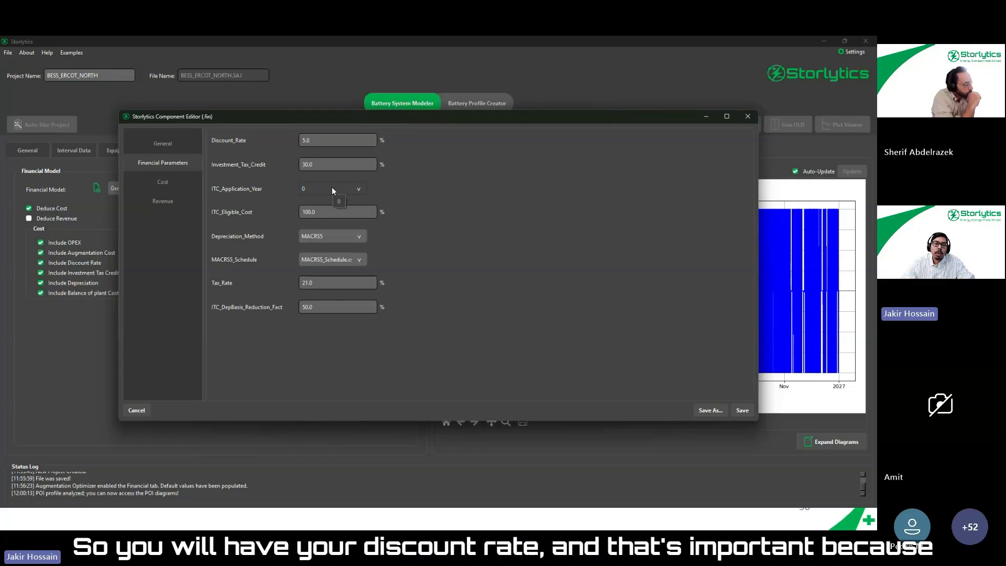
left_click_drag(314, 140, 293, 138)
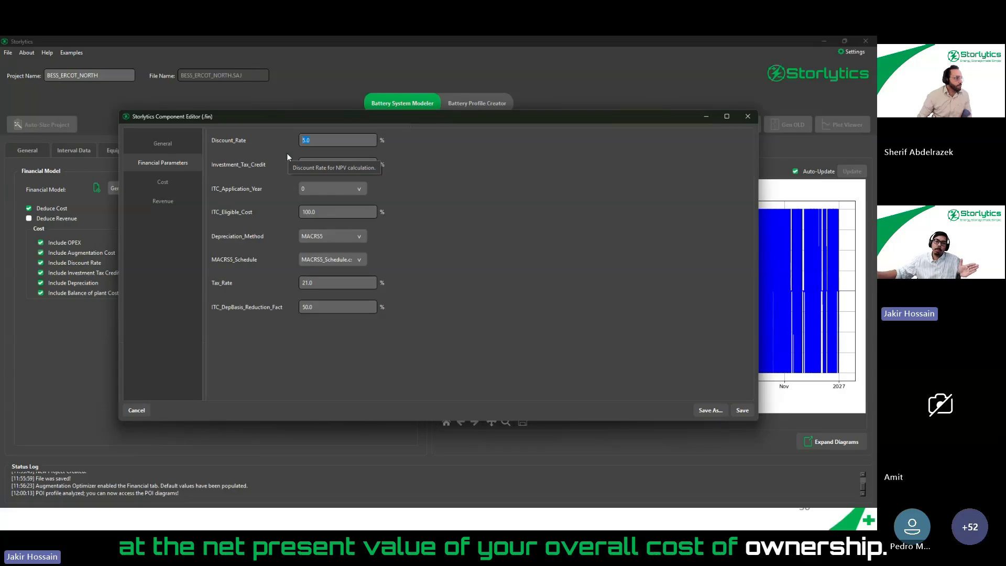
left_click(326, 140)
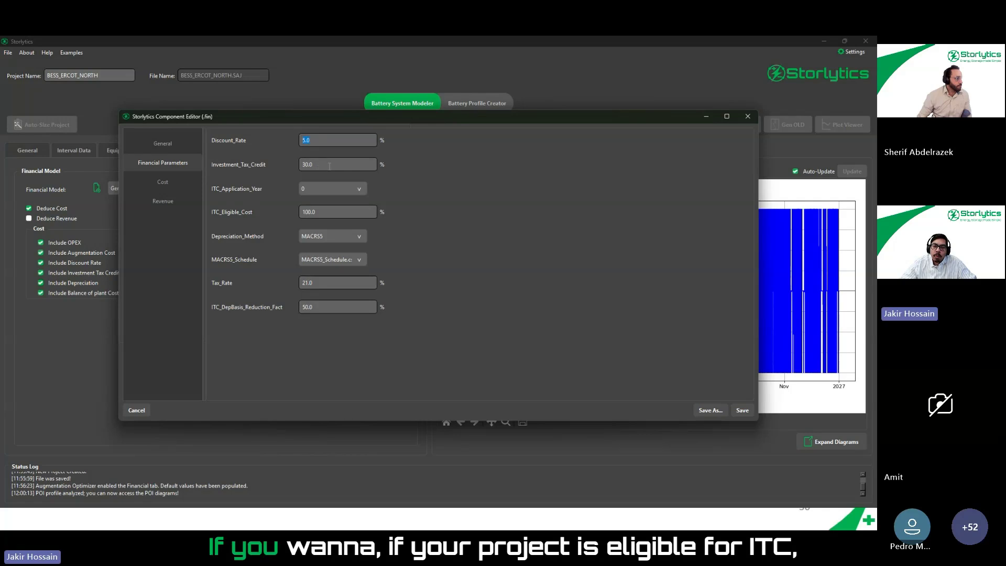
double_click(307, 164)
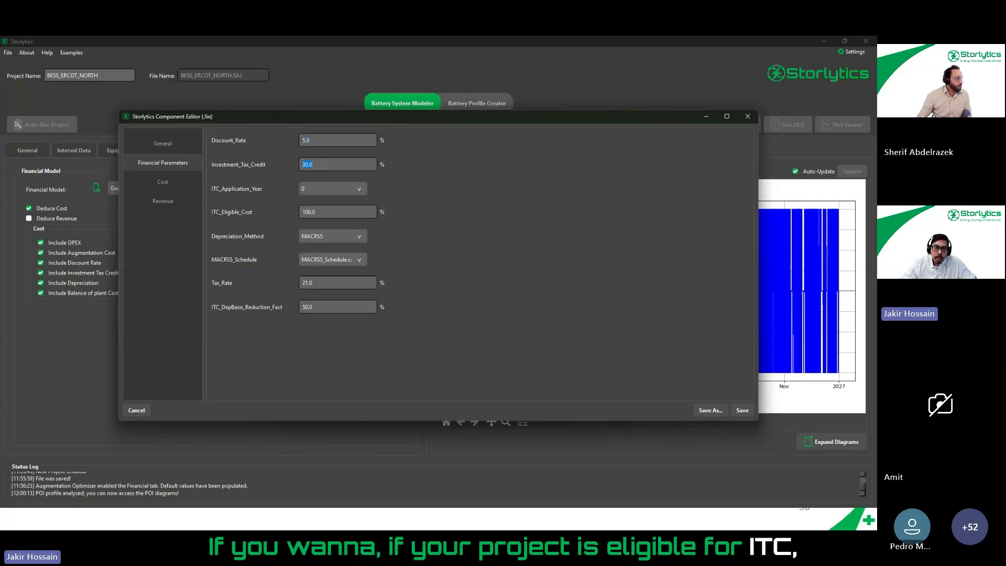
left_click(320, 190)
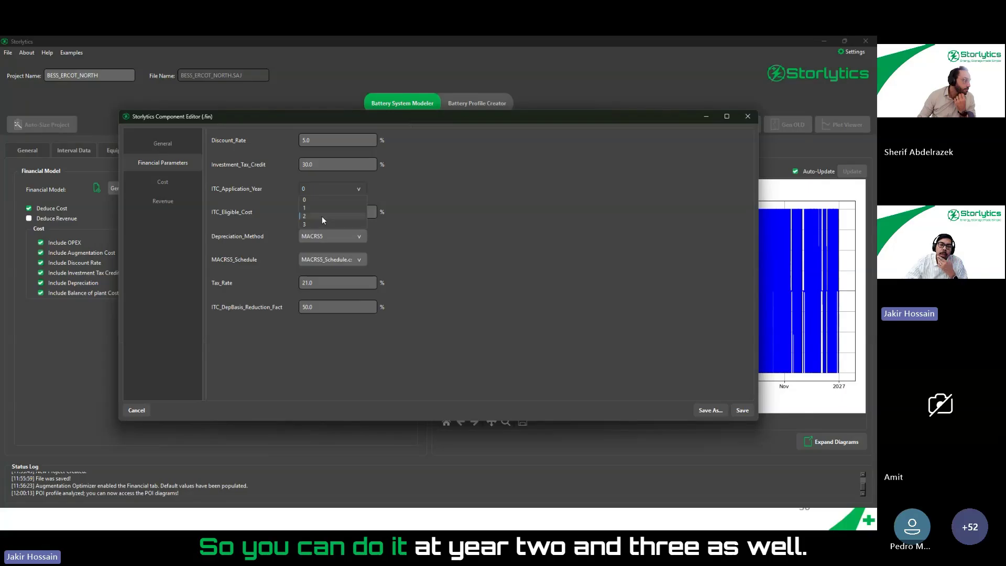
left_click(414, 188)
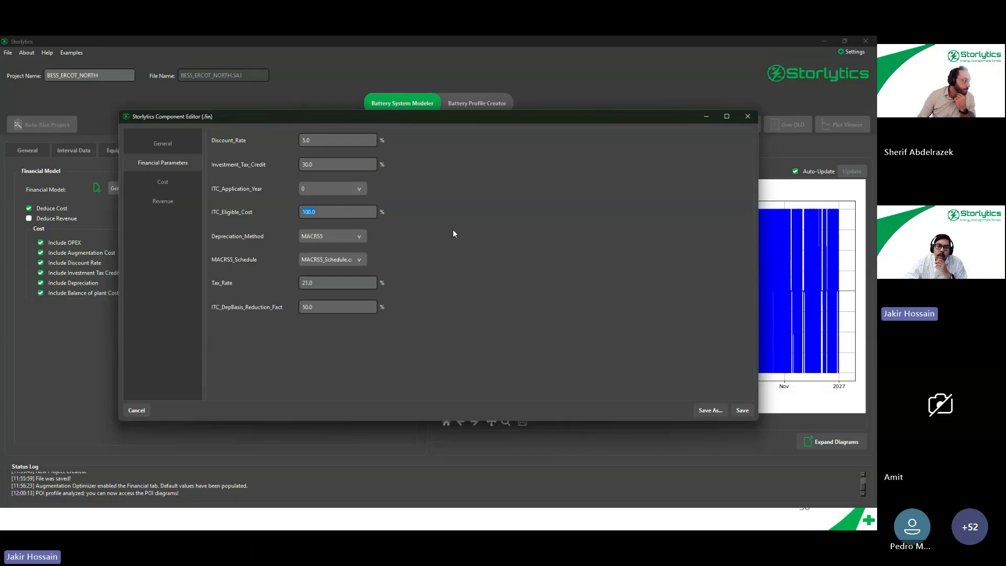
- Examine the financial model's depreciation method options, MACRS5 schedule and ITC depreciation basis reduction factor
left_click(362, 237)
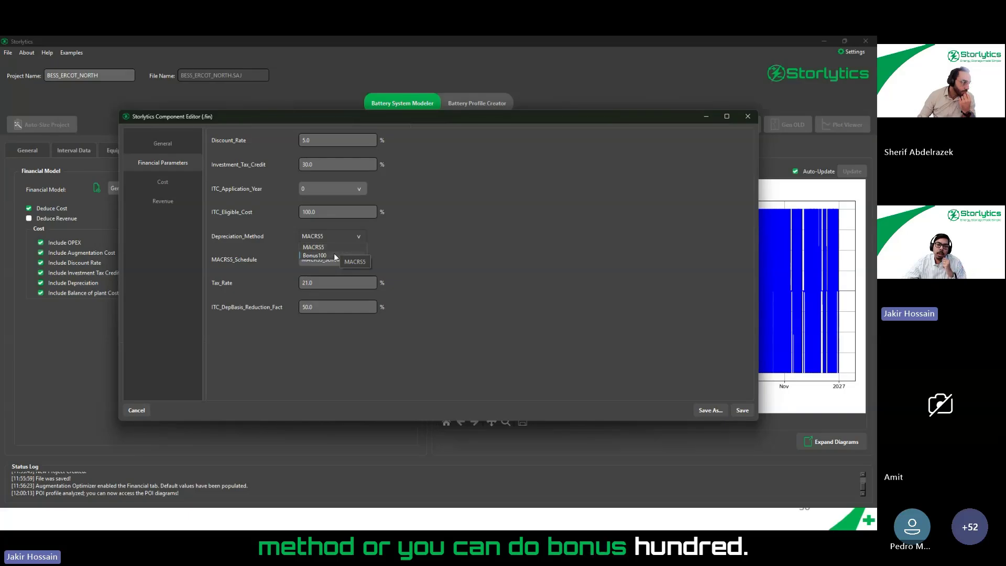
left_click(394, 238)
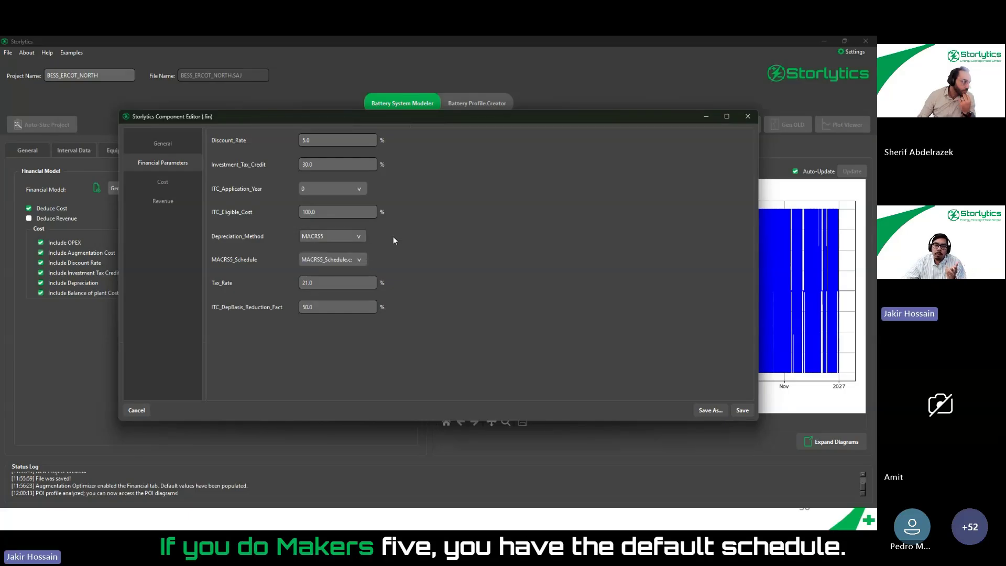
left_click(341, 258)
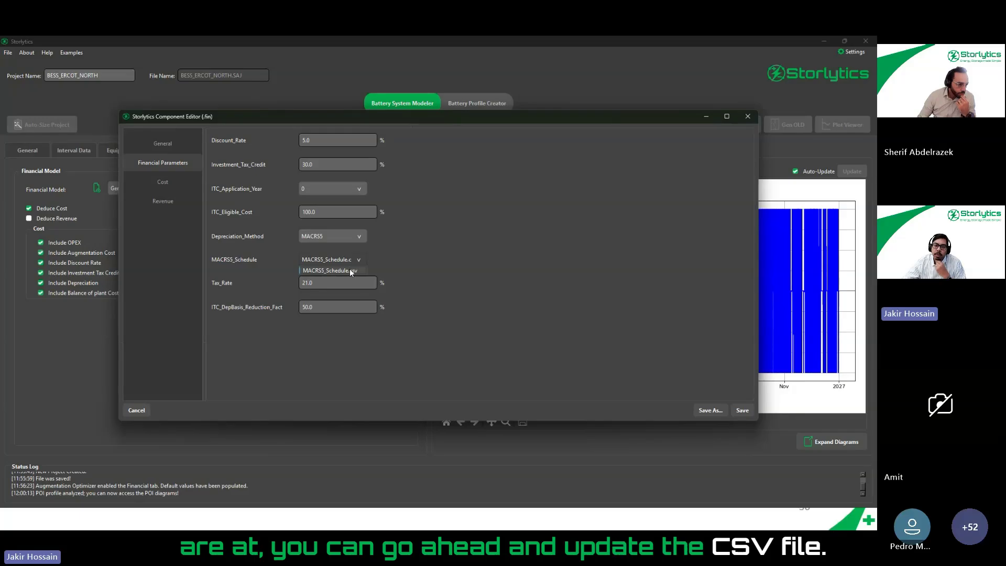
left_click(388, 260)
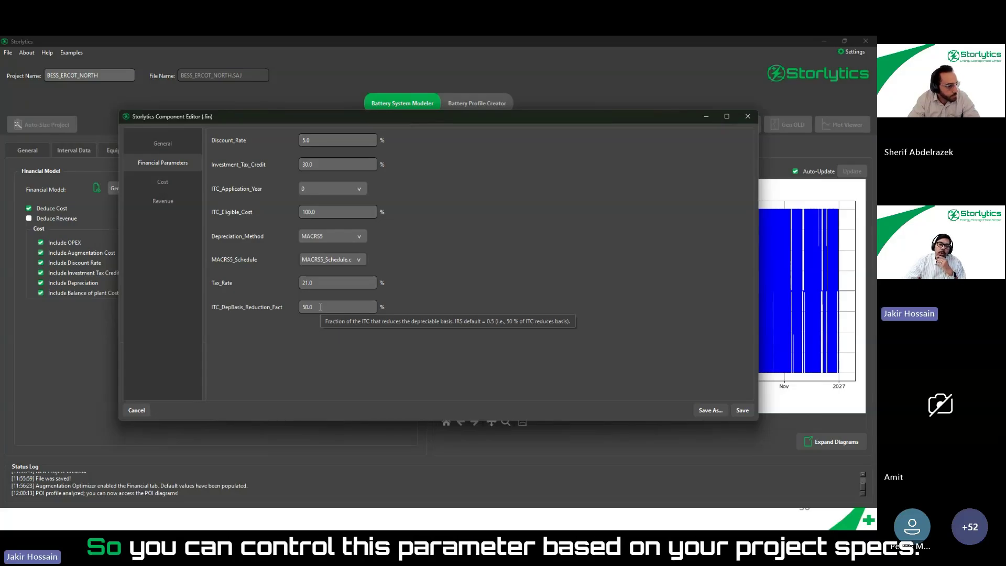
left_click_drag(320, 307, 299, 306)
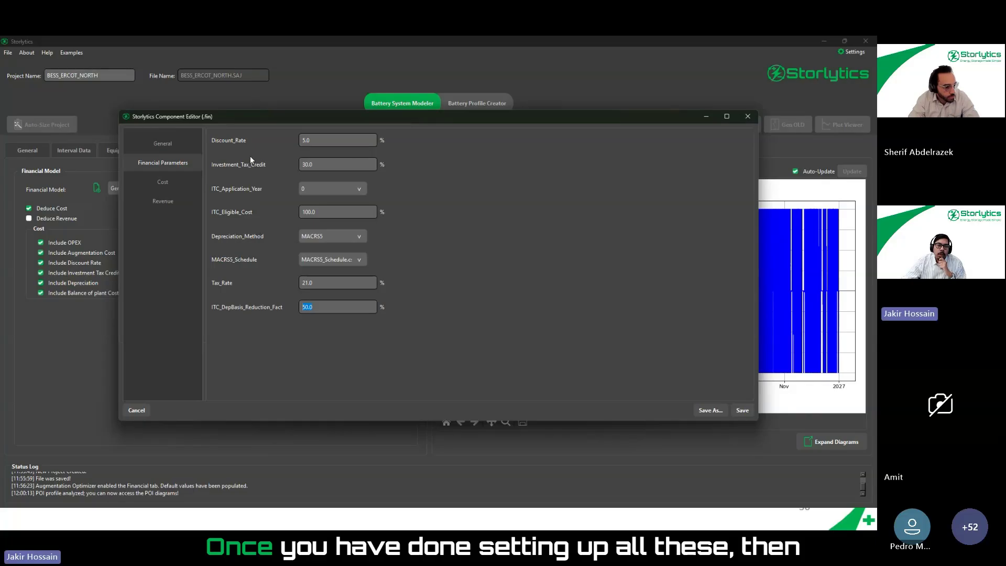
- Examine the financial model's equipment costs, including the battery cost change rate, and the SoH guarantee cost under operating expenses
left_click(143, 181)
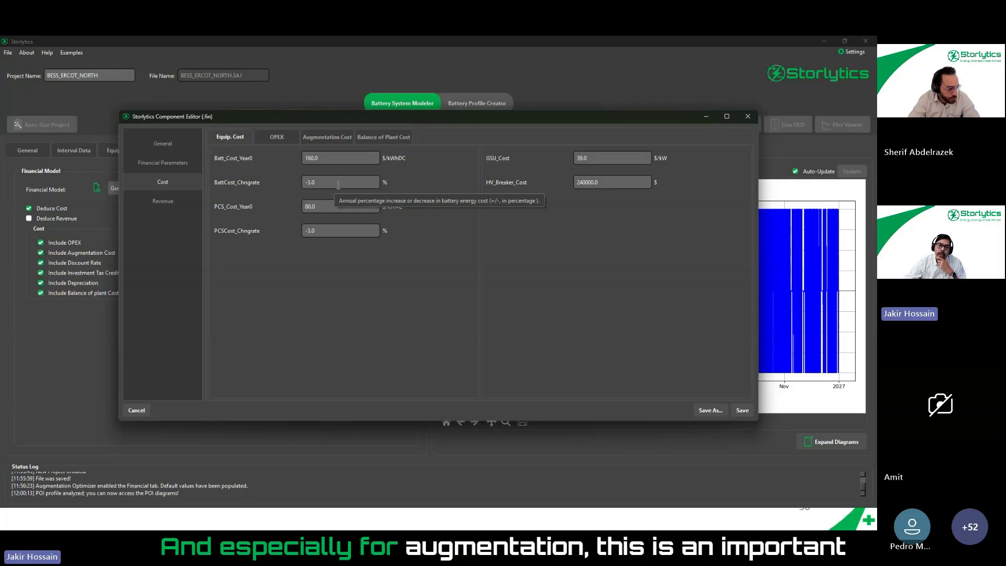
left_click_drag(340, 184, 290, 177)
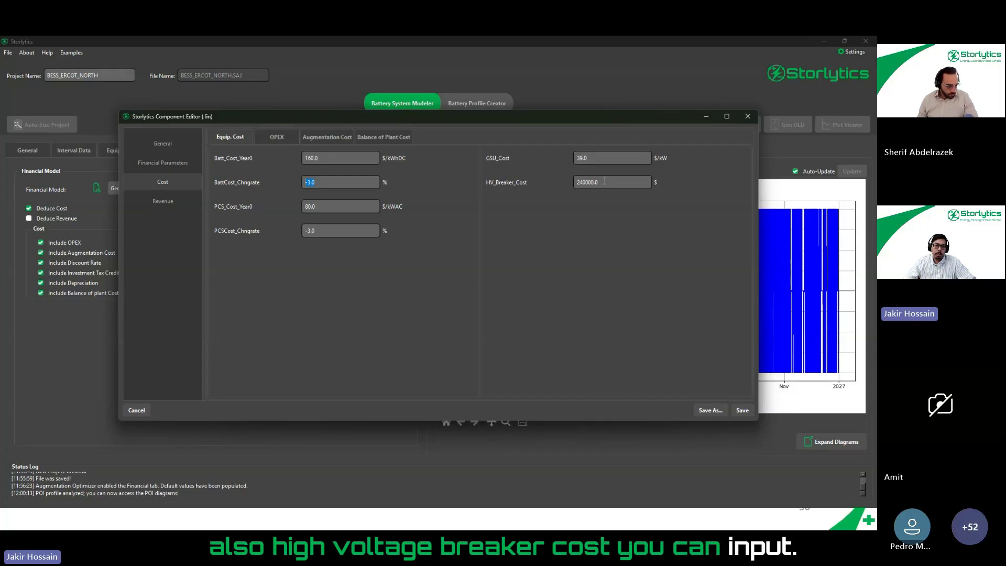
left_click(281, 137)
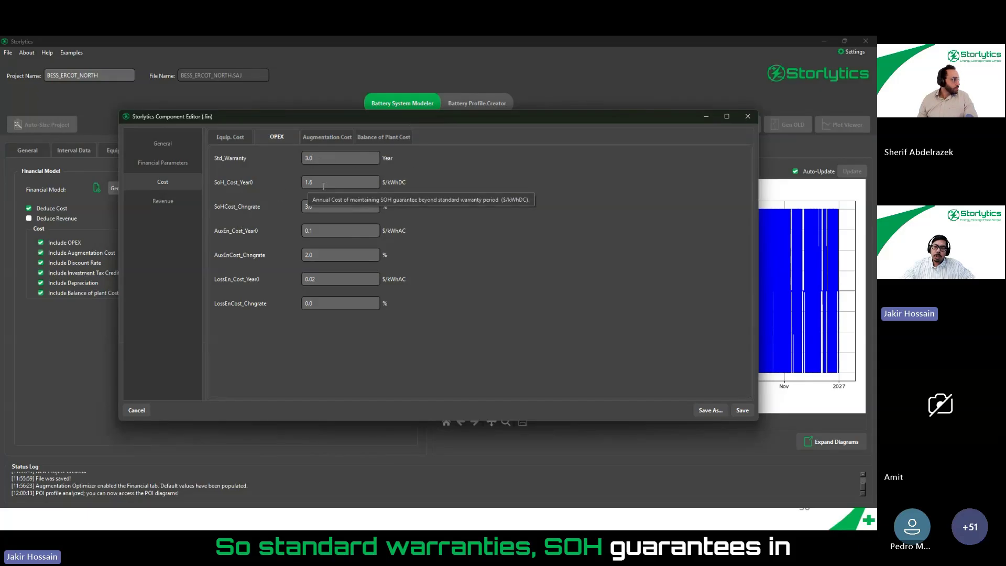
left_click_drag(323, 187, 303, 206)
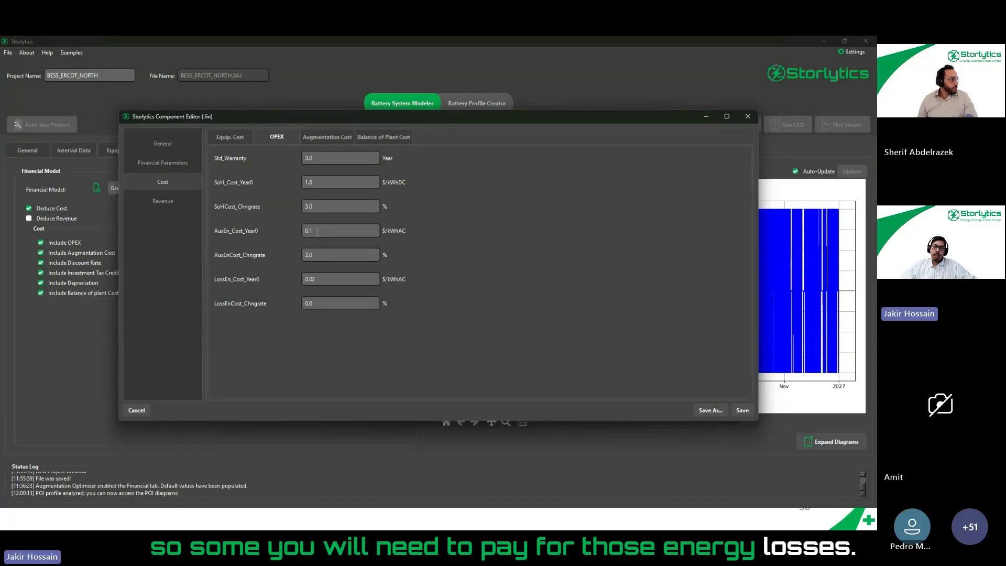
- Examine the OPEX auxiliary energy cost and its annual change rate, and compare it with the year-0 loss energy cost
left_click_drag(316, 232, 303, 230)
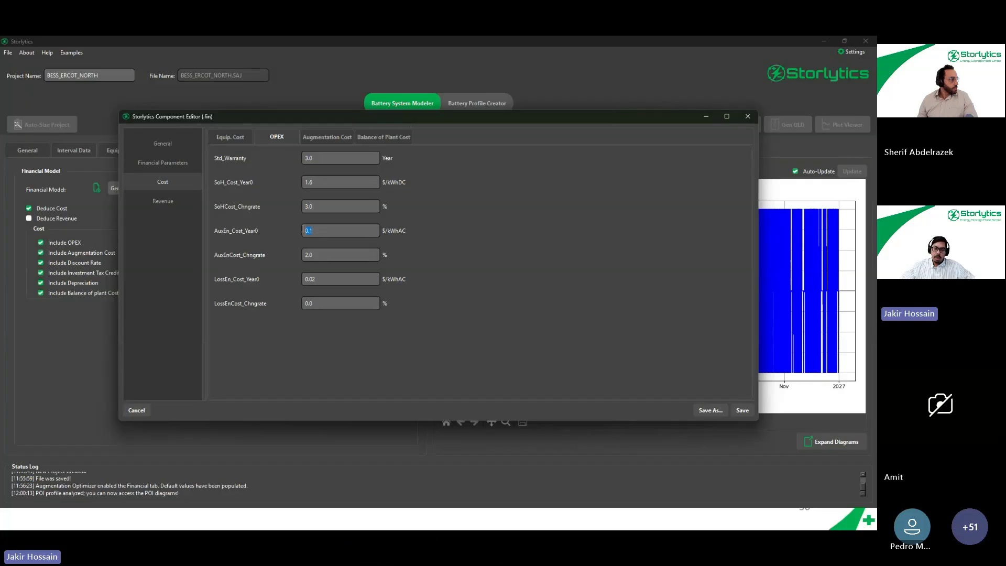
left_click(320, 256)
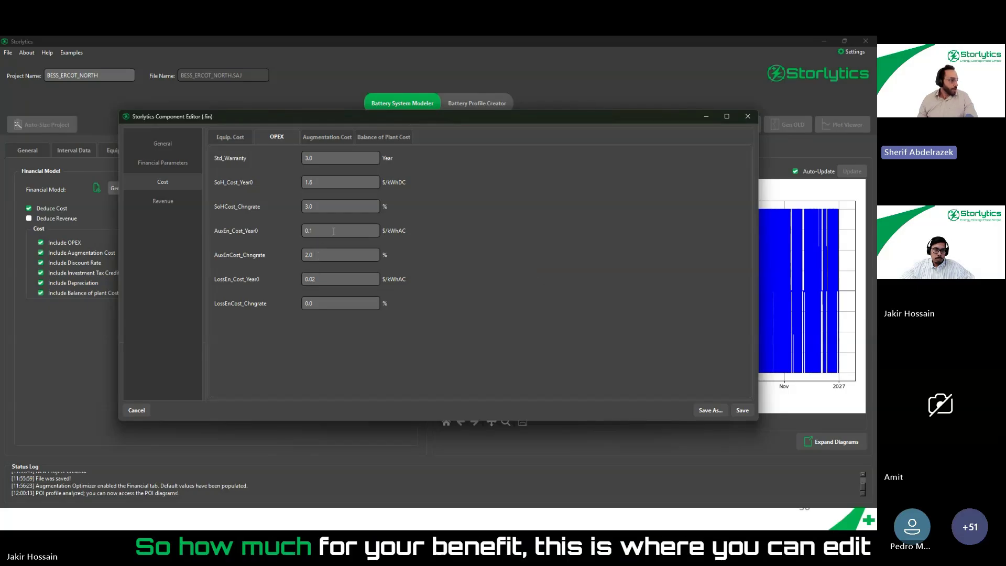
left_click_drag(312, 231, 304, 231)
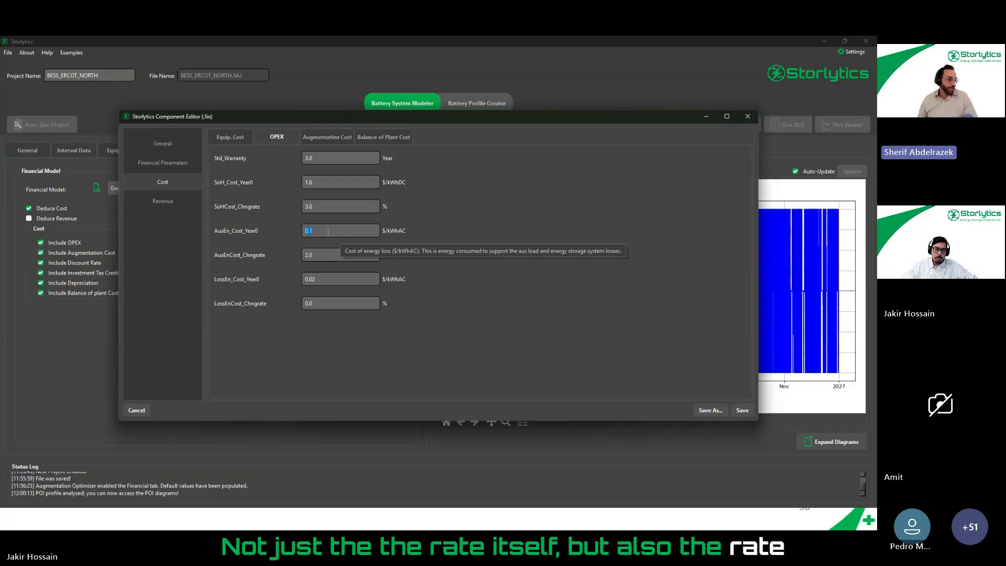
key("Tab")
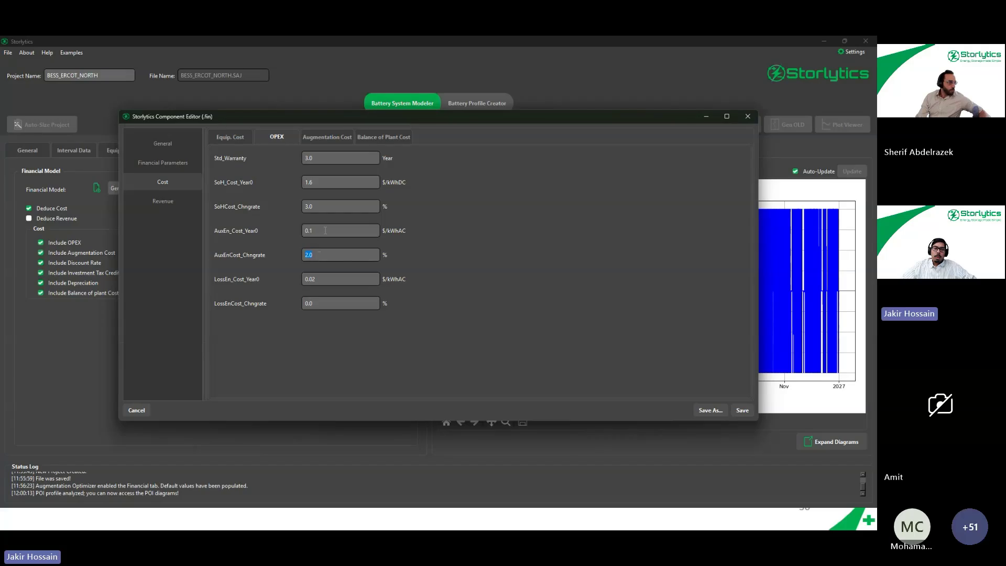
left_click_drag(325, 230, 303, 231)
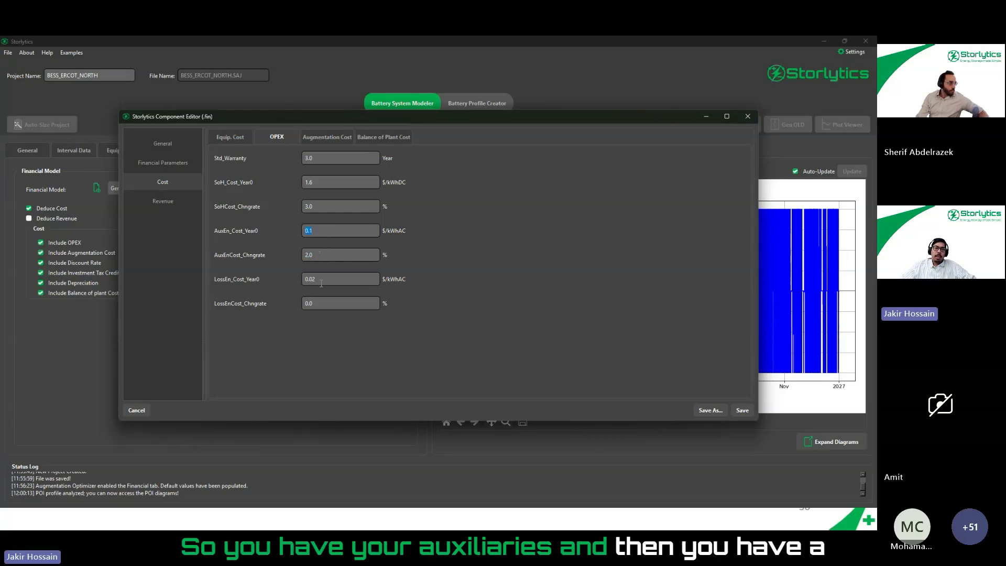
left_click_drag(337, 280, 304, 276)
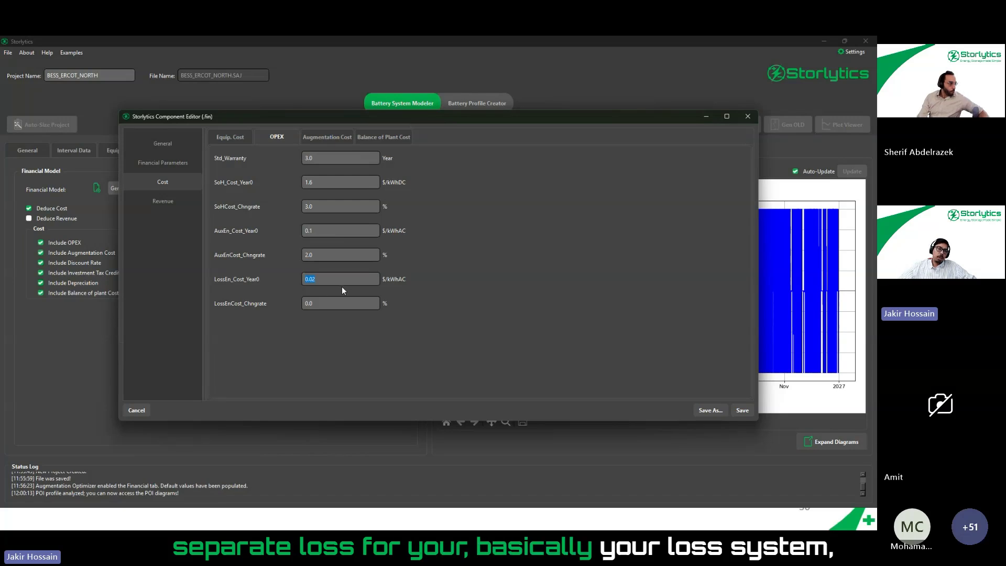
mouse_move(342, 290)
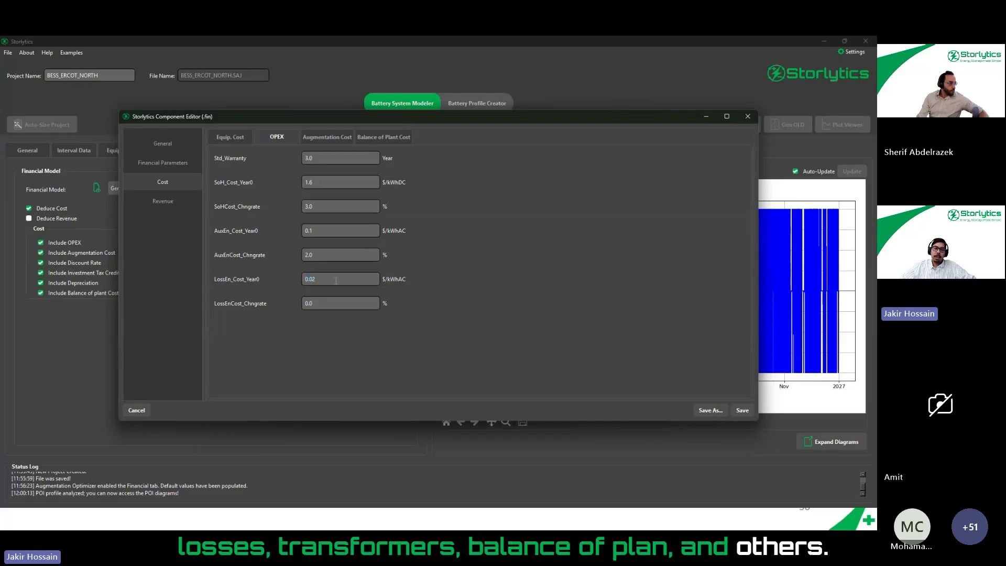
left_click(336, 280)
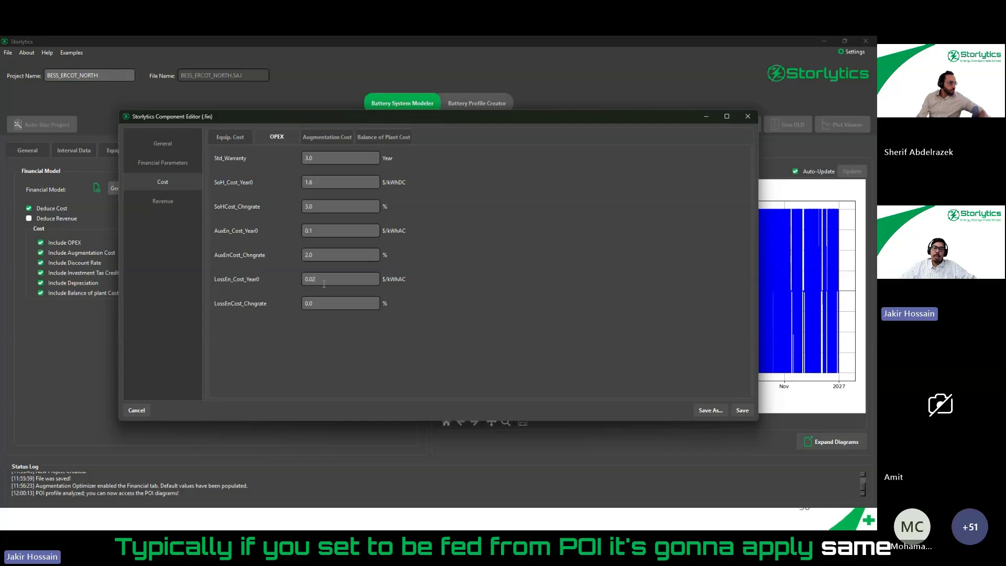
double_click(312, 280)
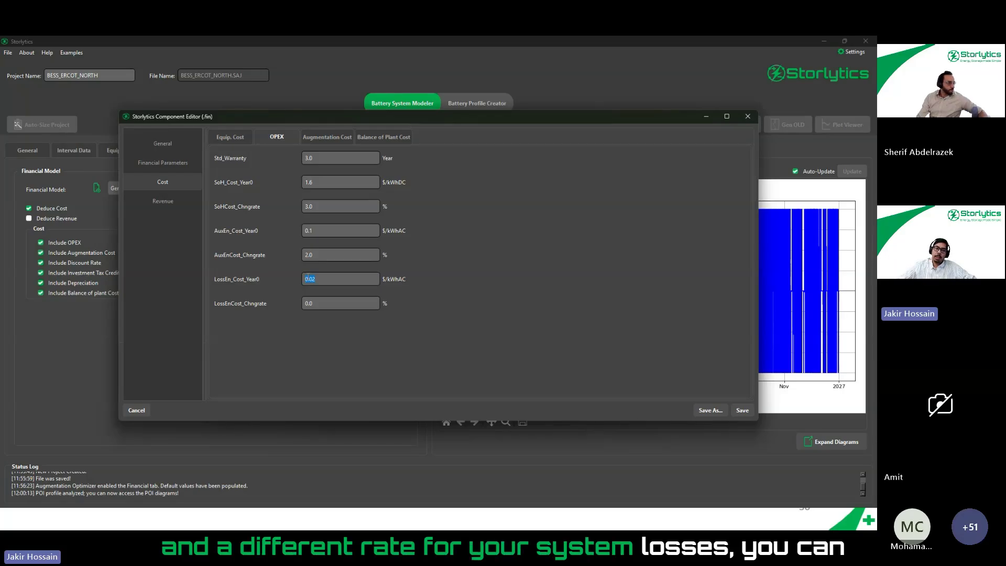
left_click(324, 231)
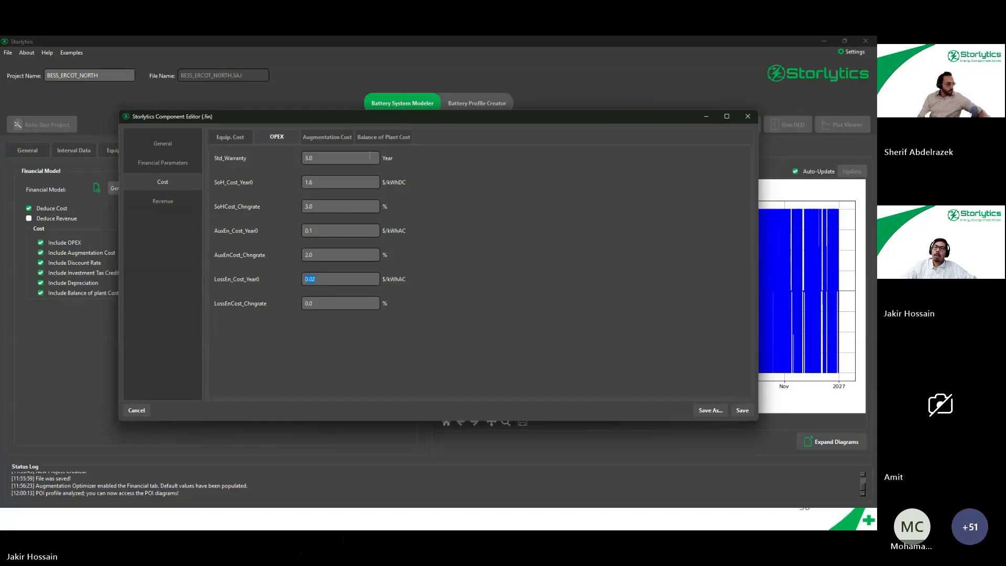
- Examine the fixed and energy-dependent augmentation costs with their change rates, and review the balance of plant costs
left_click(324, 138)
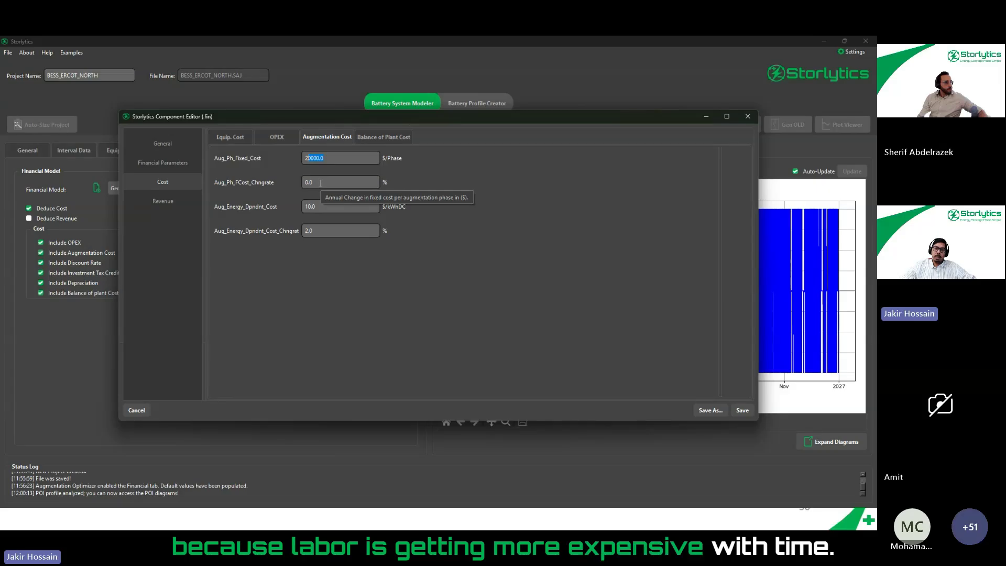
key("Tab")
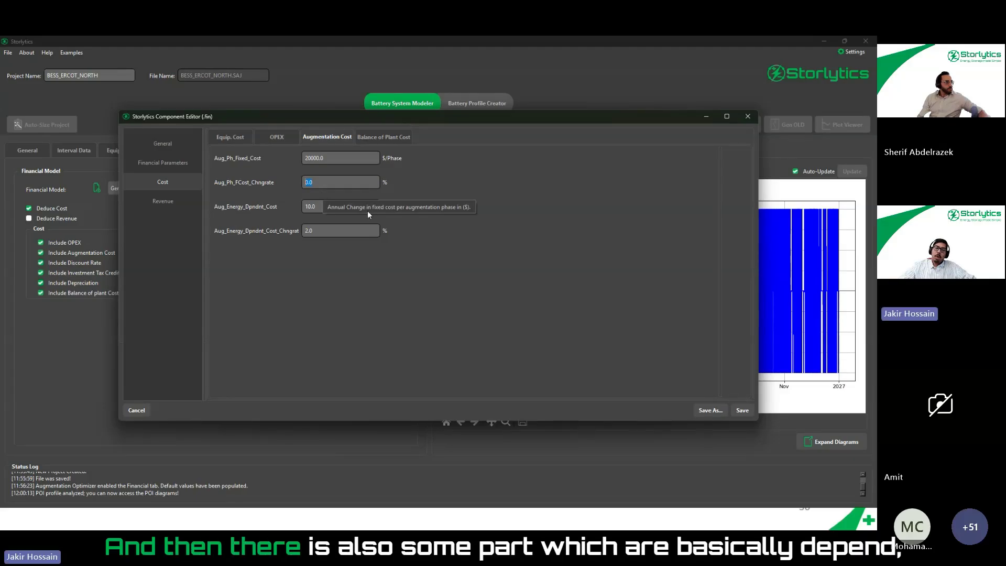
left_click(334, 206)
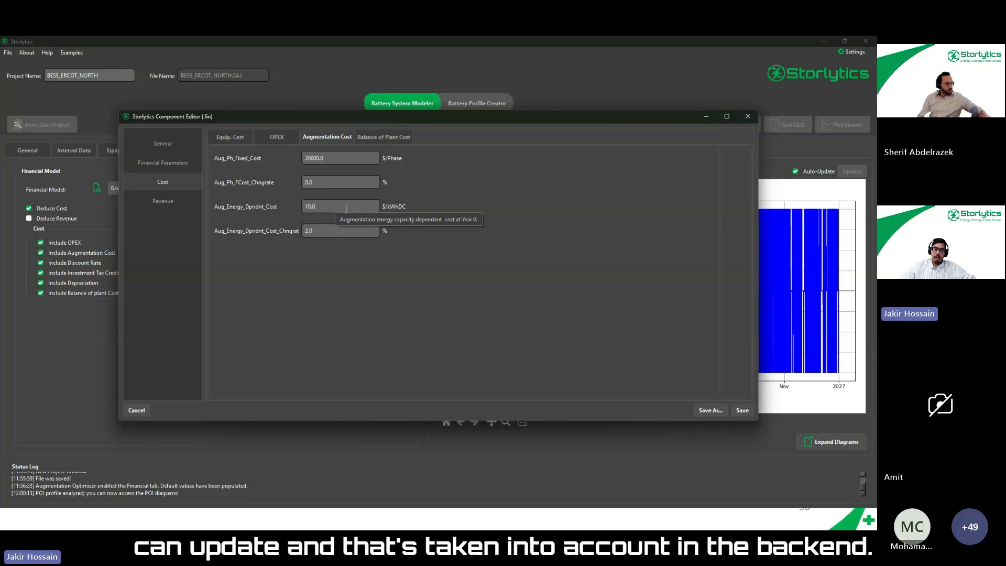
left_click(379, 138)
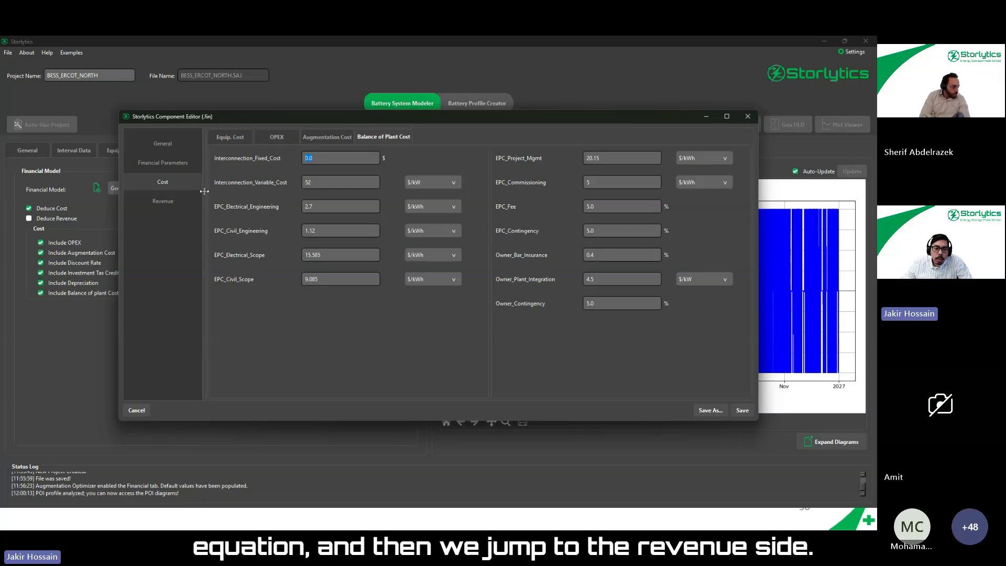
left_click(178, 202)
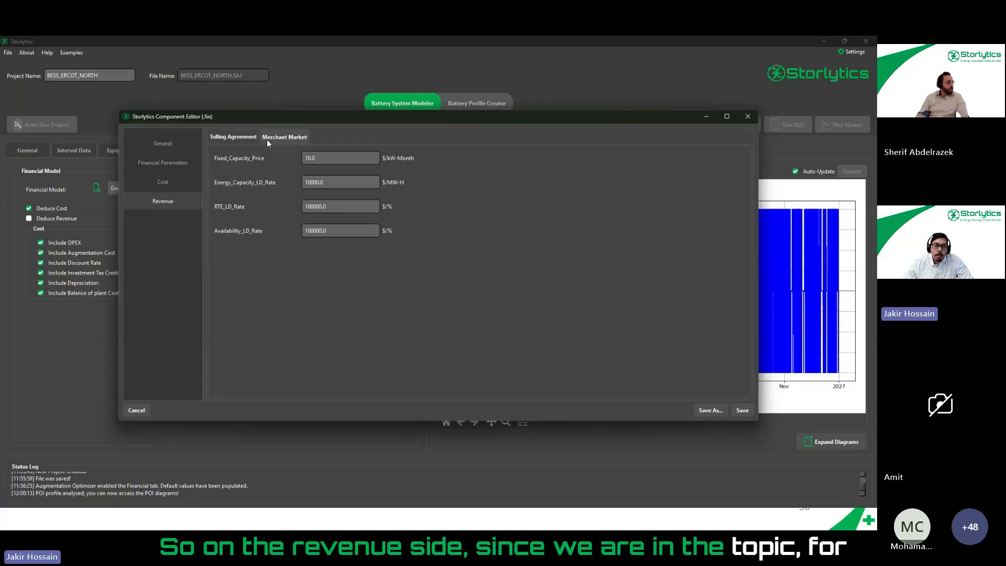
left_click(173, 179)
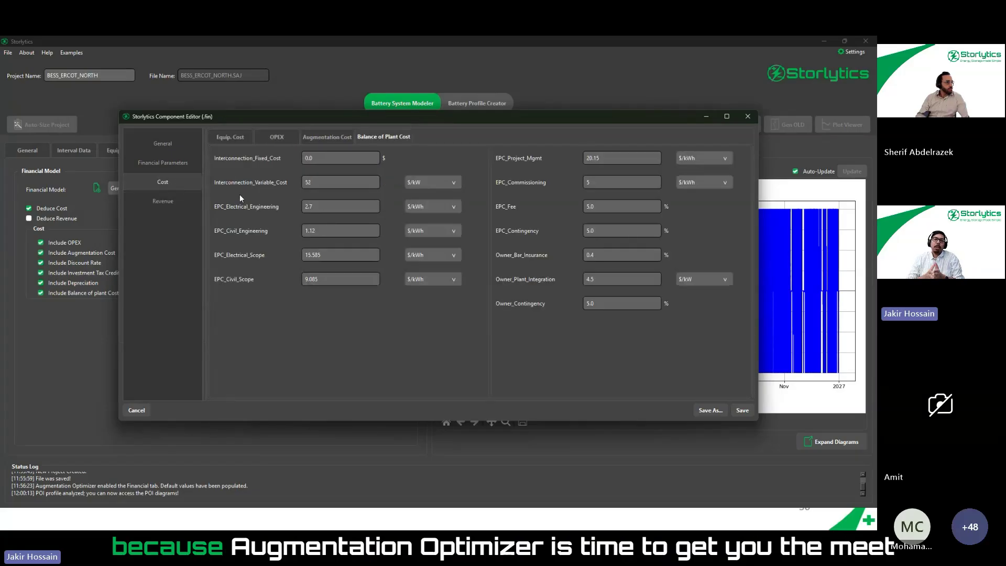
mouse_move(241, 197)
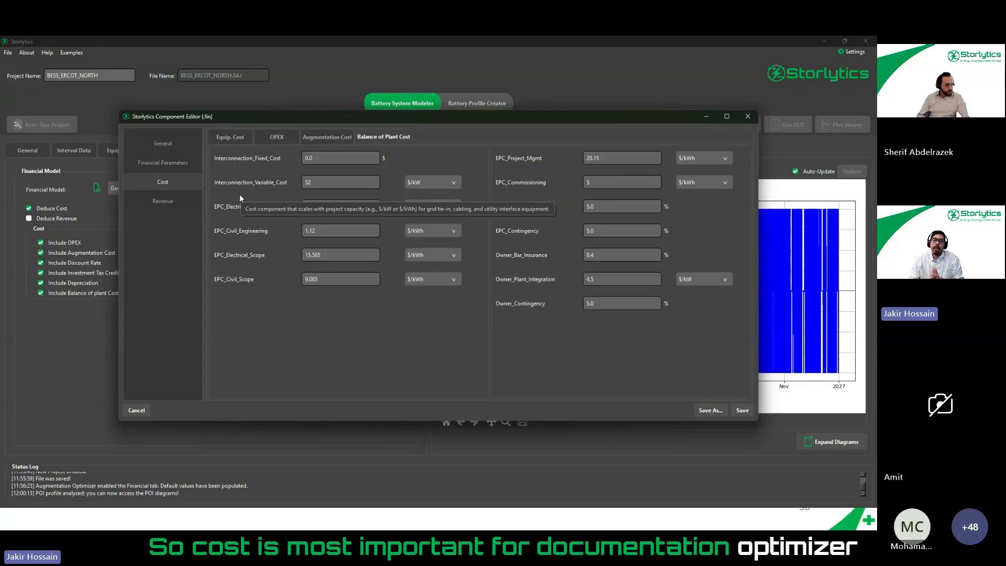
- Examine the tolling agreement revenue parameters: fixed capacity price and the liquidated damages rates for energy capacity and RTE
left_click(161, 204)
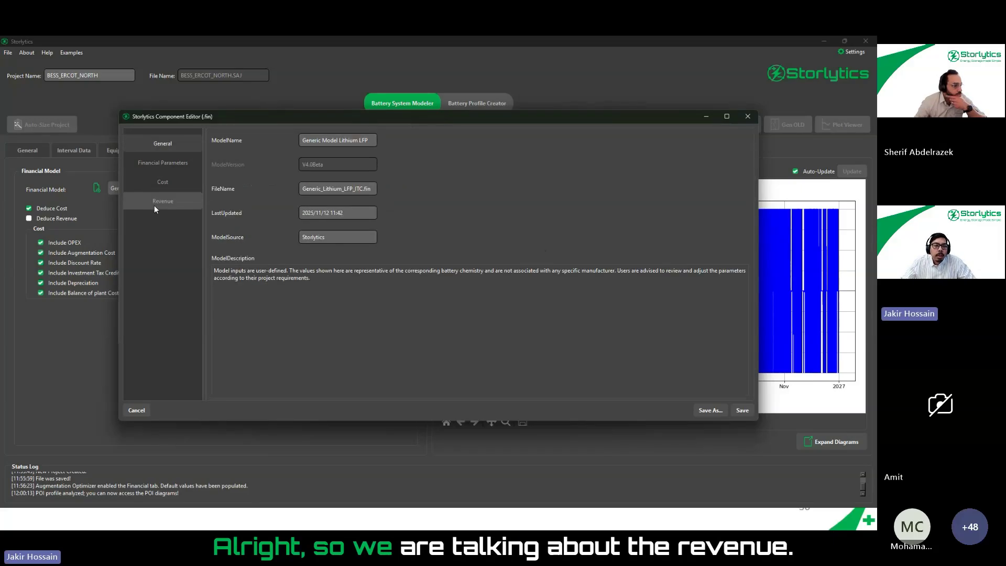
left_click(154, 205)
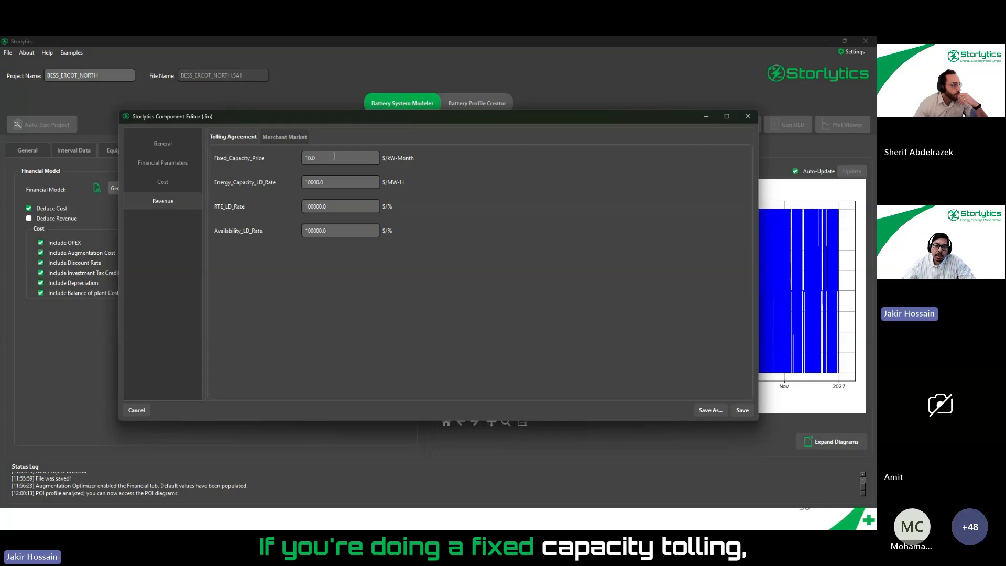
left_click_drag(349, 159, 306, 158)
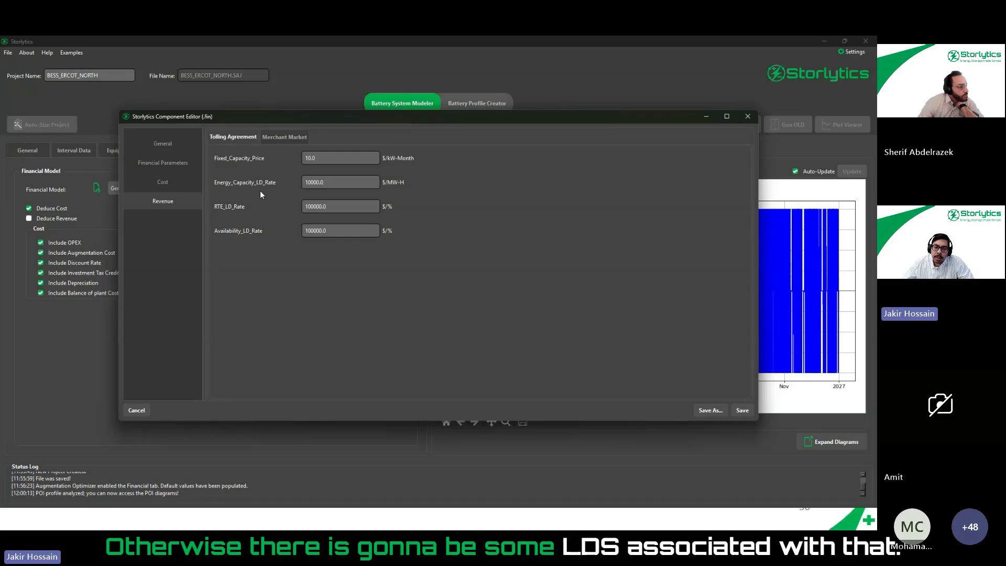
double_click(335, 183)
double_click(318, 209)
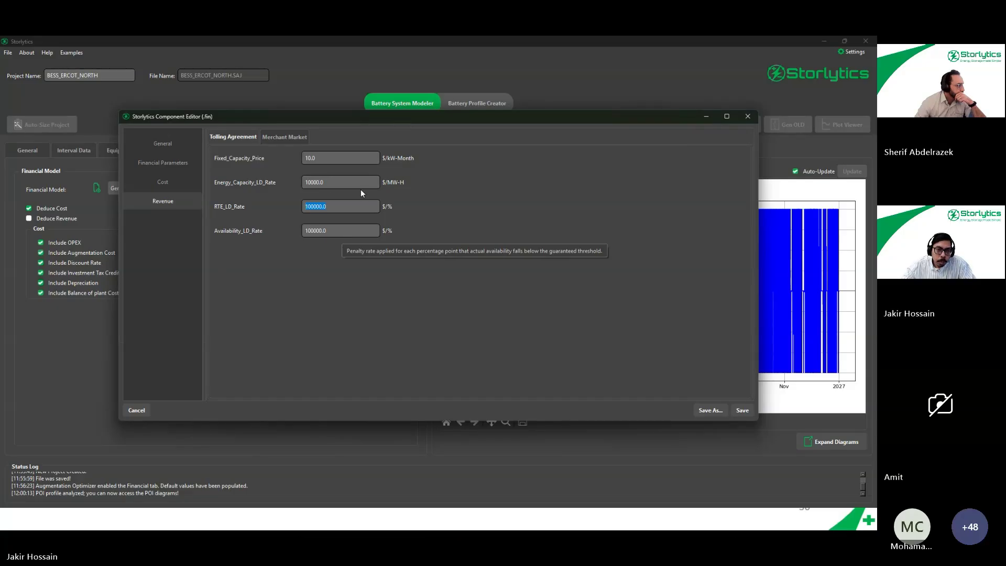
- Examine the merchant market service settings, including the available market rate CSV files and the market rate adjustment
left_click(283, 138)
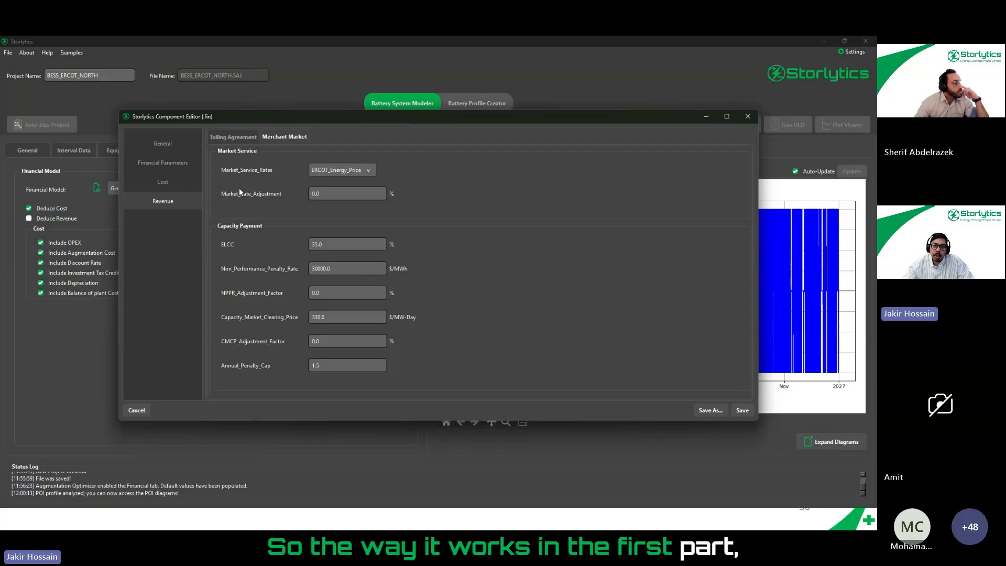
left_click(340, 171)
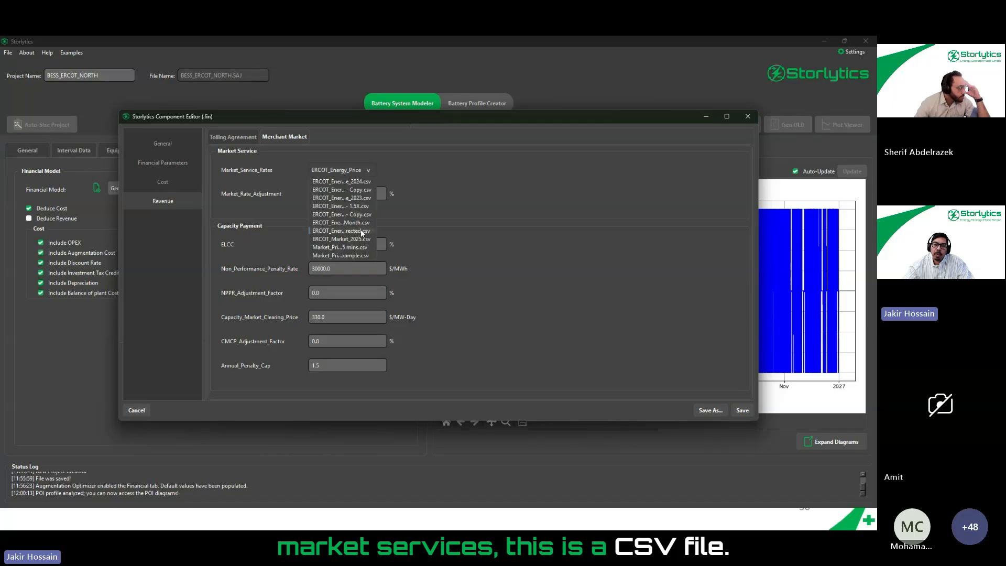
left_click(358, 173)
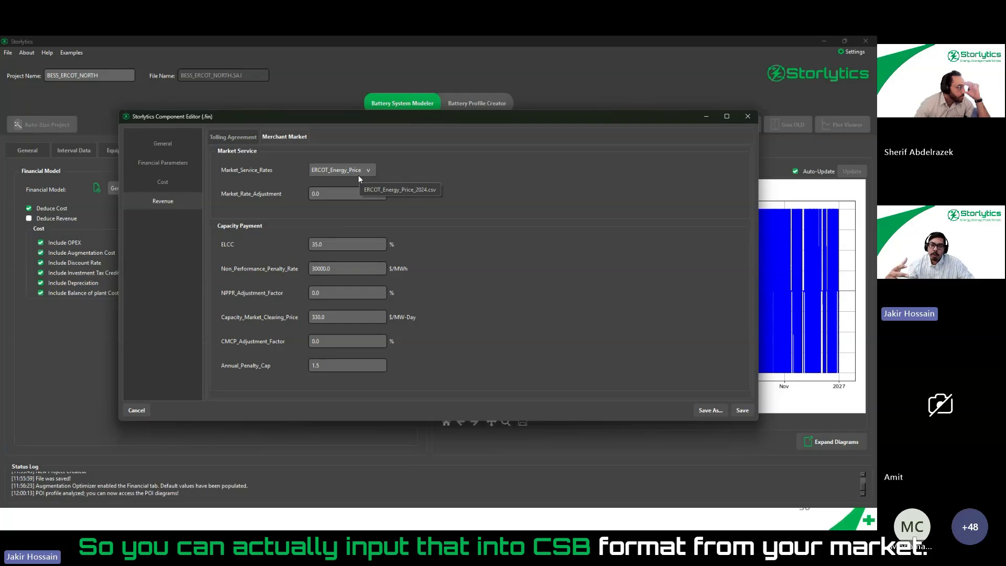
double_click(320, 194)
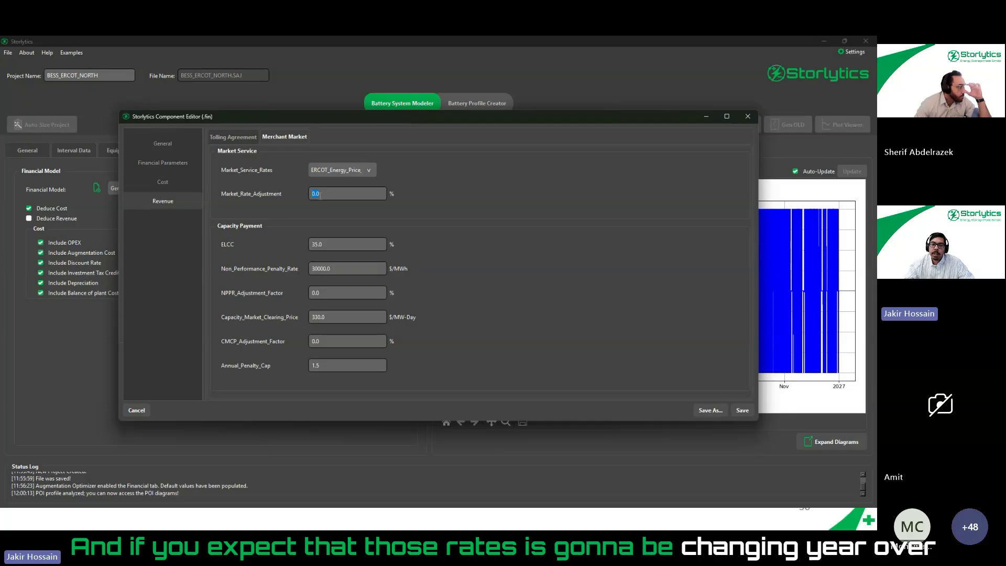
left_click(325, 196)
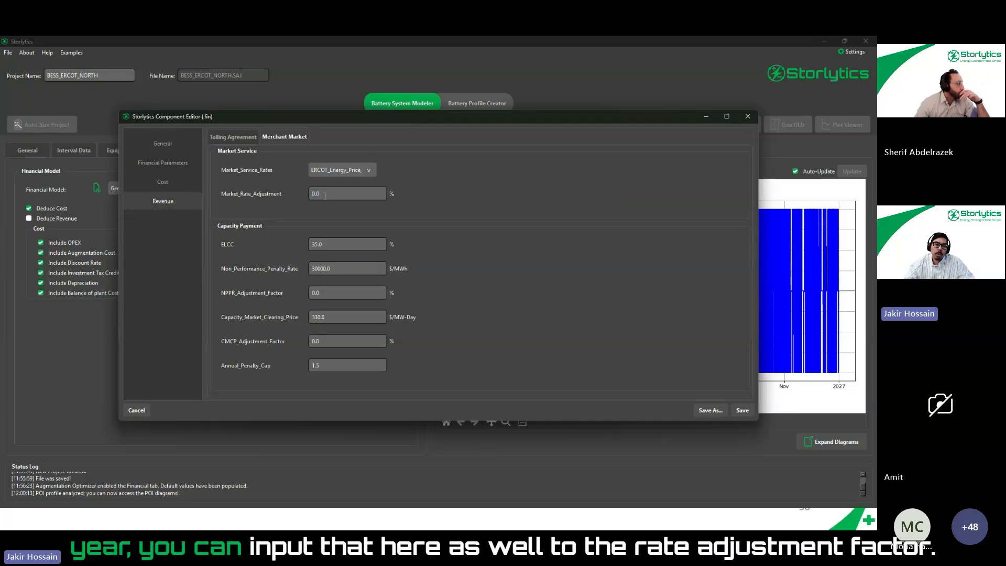
left_click_drag(325, 195, 308, 196)
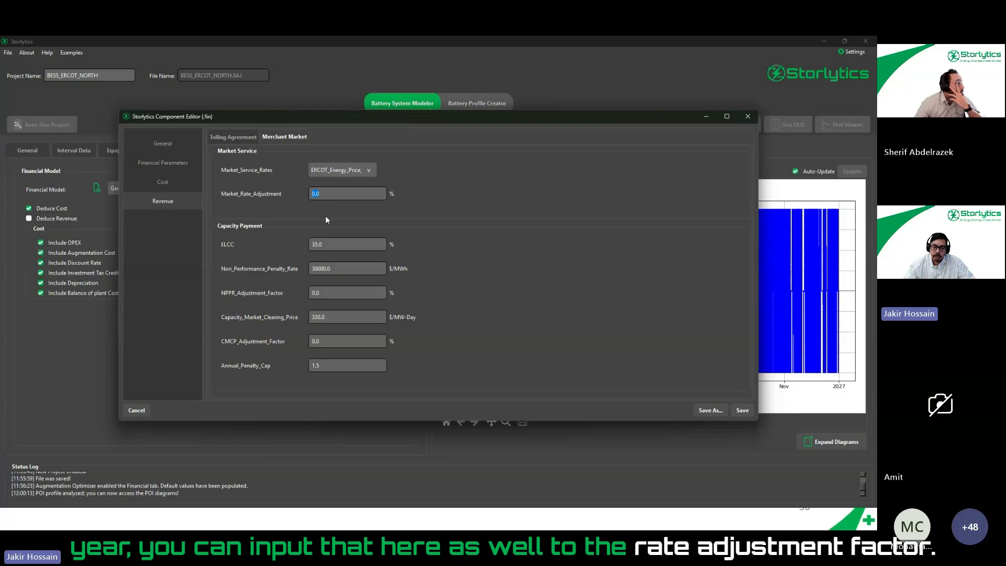
- Examine the merchant capacity payment parameters: ELCC, non-performance penalty rate and capacity market clearing price
mouse_move(337, 205)
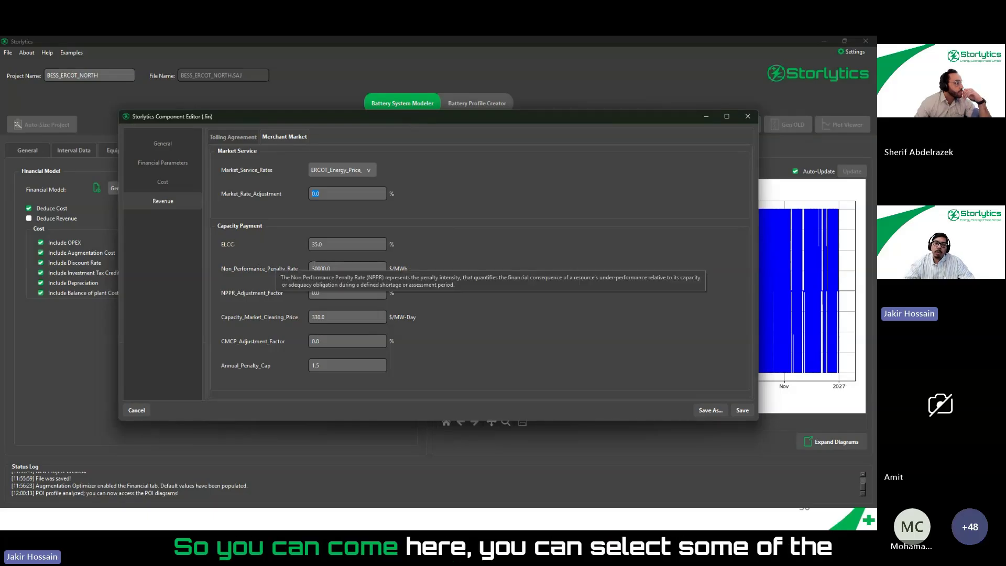
left_click(333, 245)
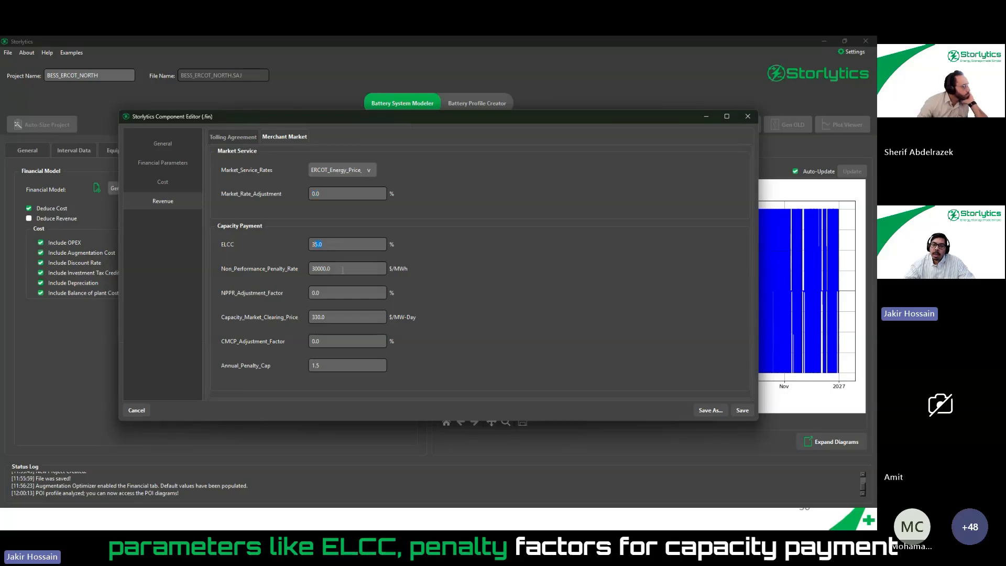
left_click_drag(344, 269, 313, 265)
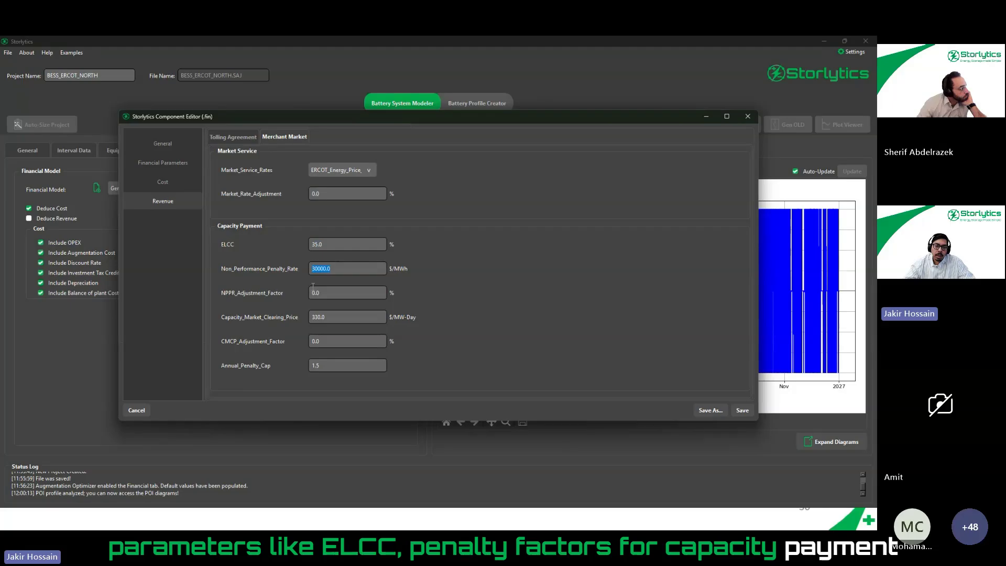
left_click_drag(330, 318, 304, 316)
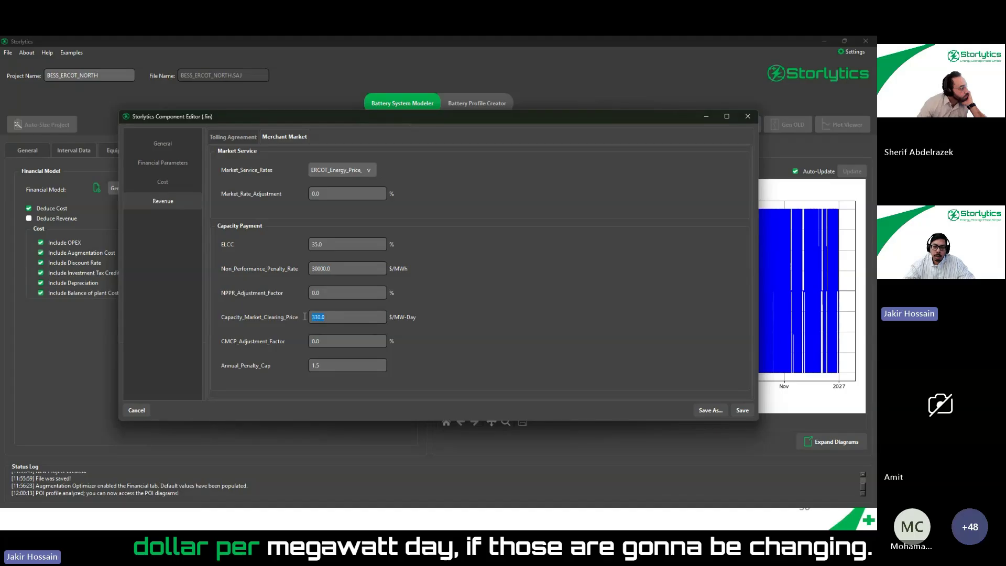
- Examine the CMCP adjustment factor and annual penalty cap for the capacity payment, and close the financial model editor
left_click(320, 341)
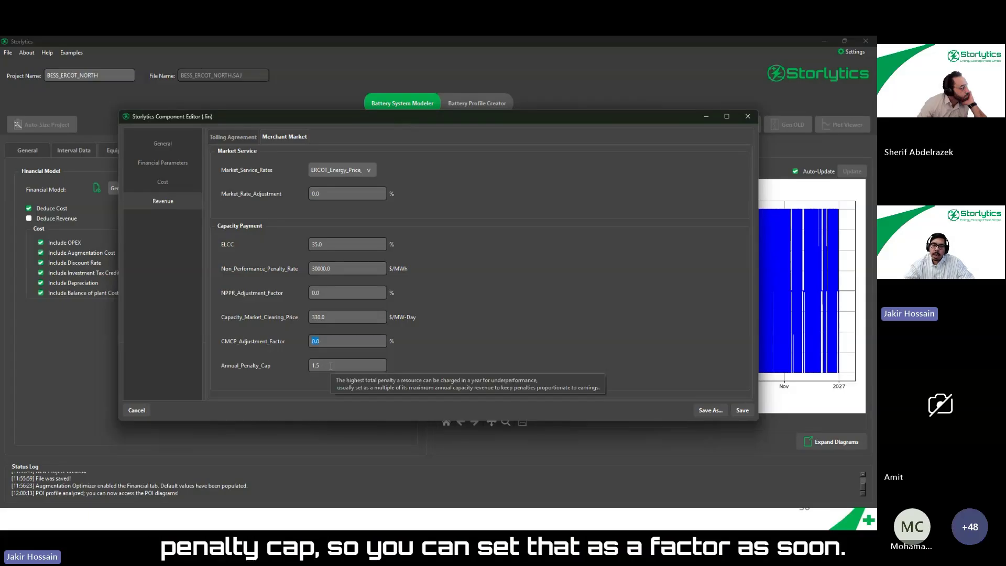
key("Tab")
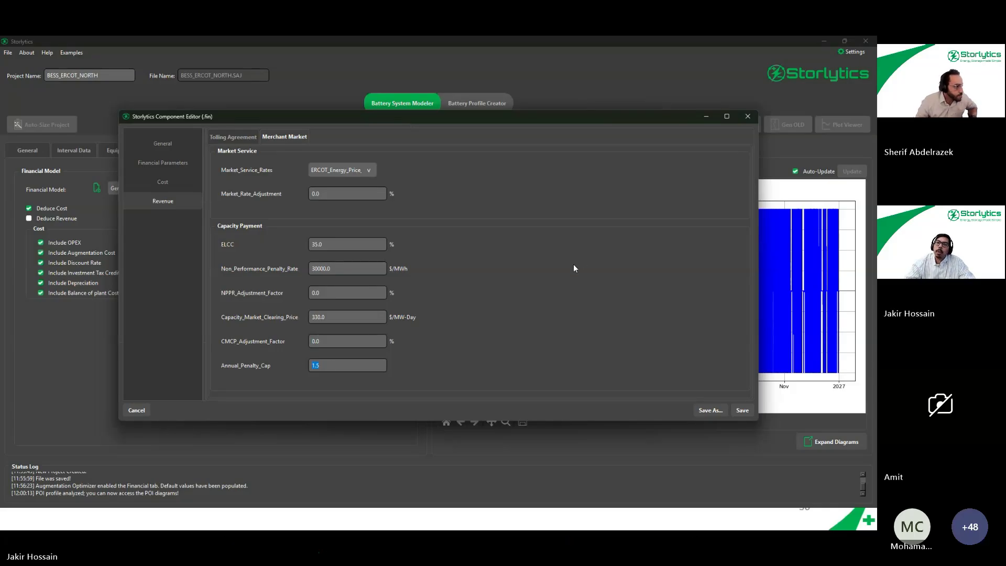
left_click(746, 118)
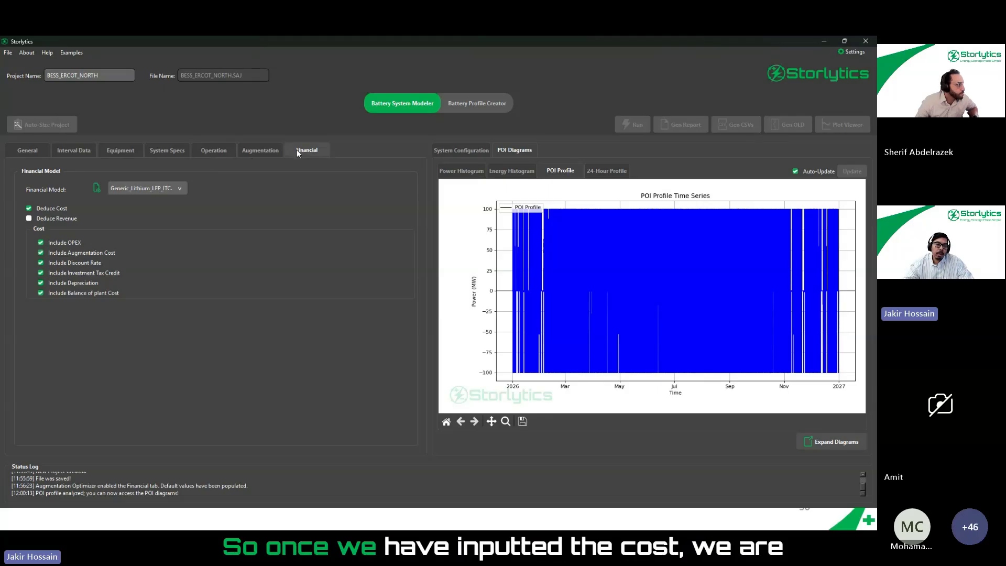
- Choose Augmentation-Optimizer as the augmentation schedule type and review the DC and AC augmentation type options, leaving DC selected
left_click(263, 150)
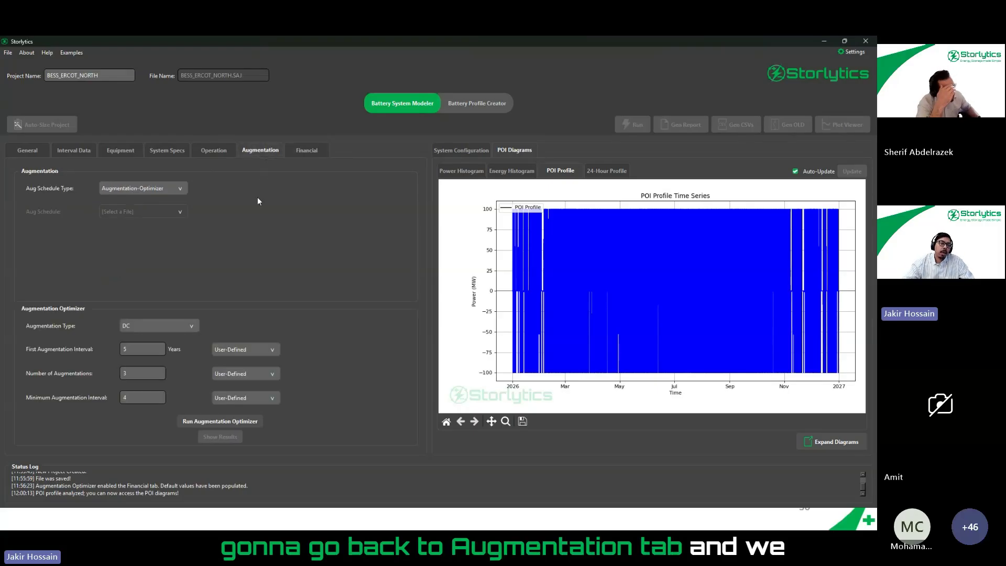
left_click(162, 188)
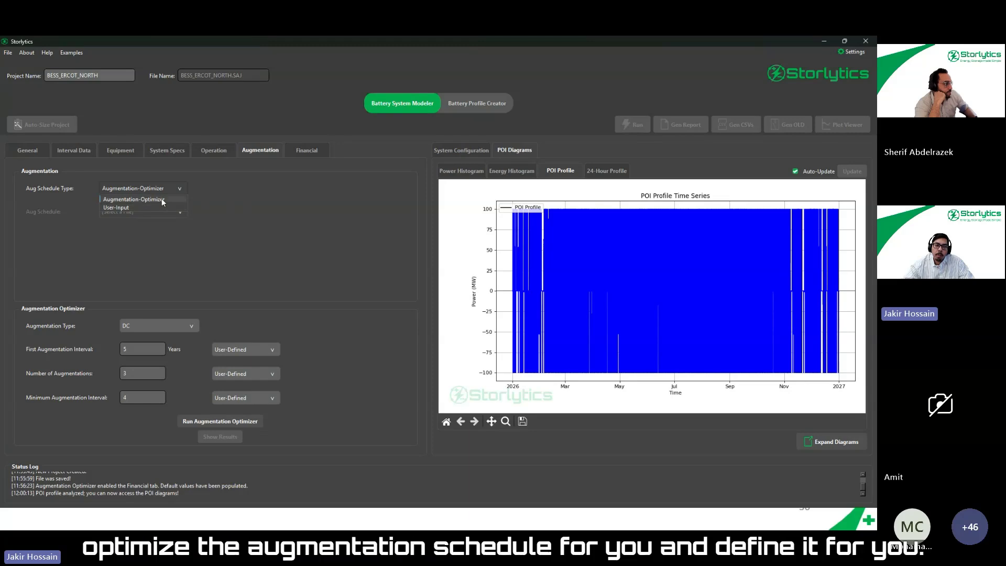
left_click(163, 200)
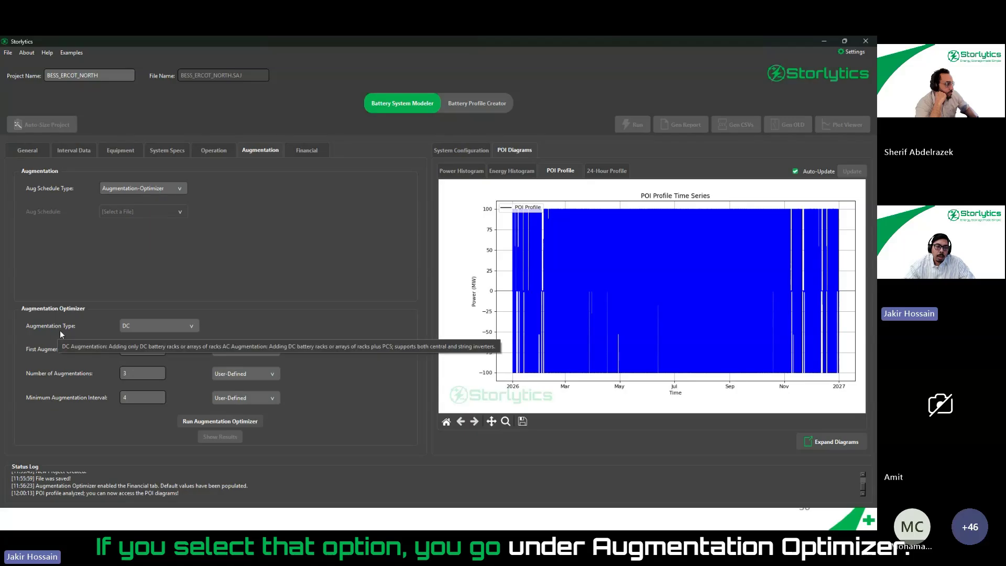
left_click(168, 327)
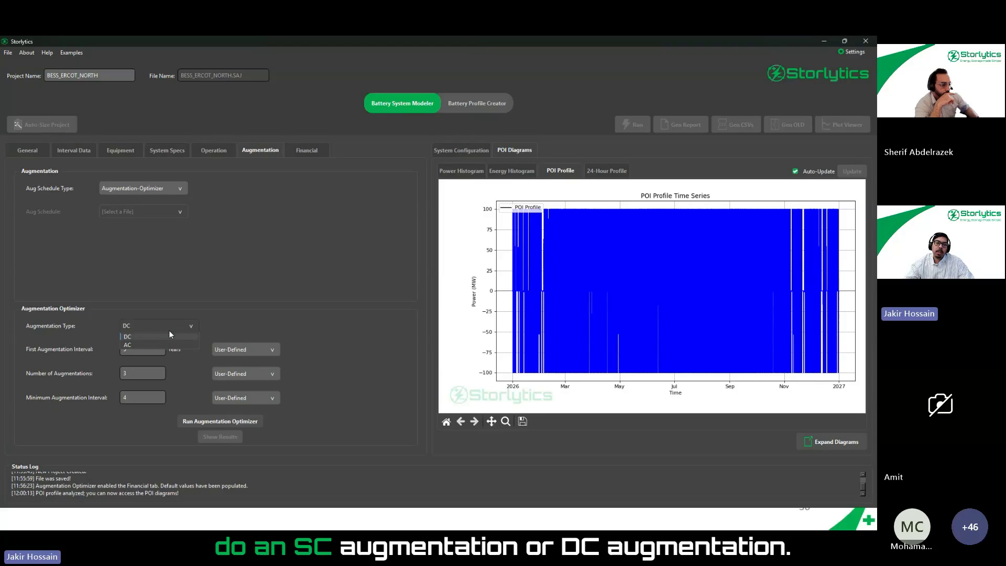
left_click(225, 286)
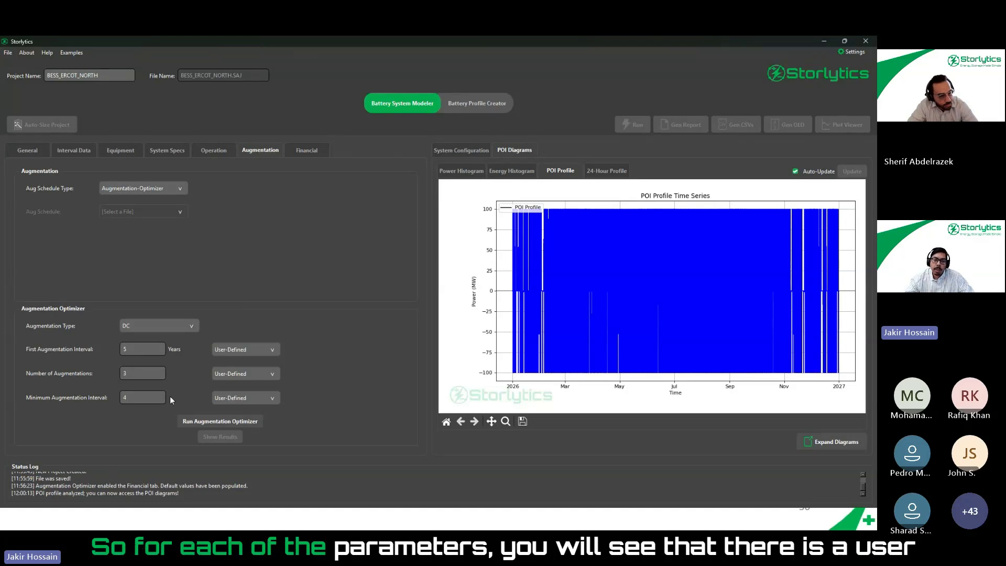
- Set the first augmentation interval, number of augmentations and minimum augmentation interval to Storlytics-Optimized
left_click(253, 350)
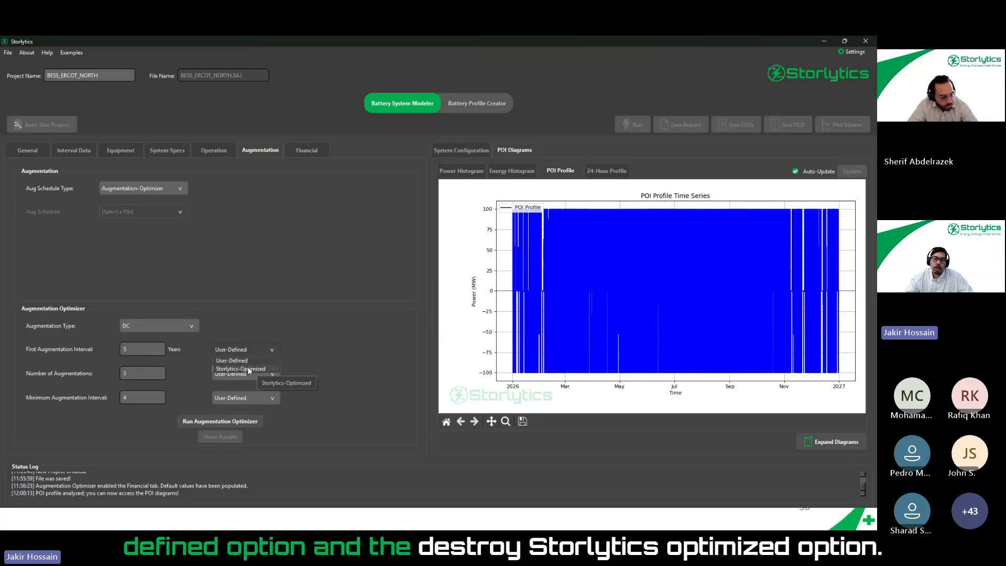
left_click(247, 368)
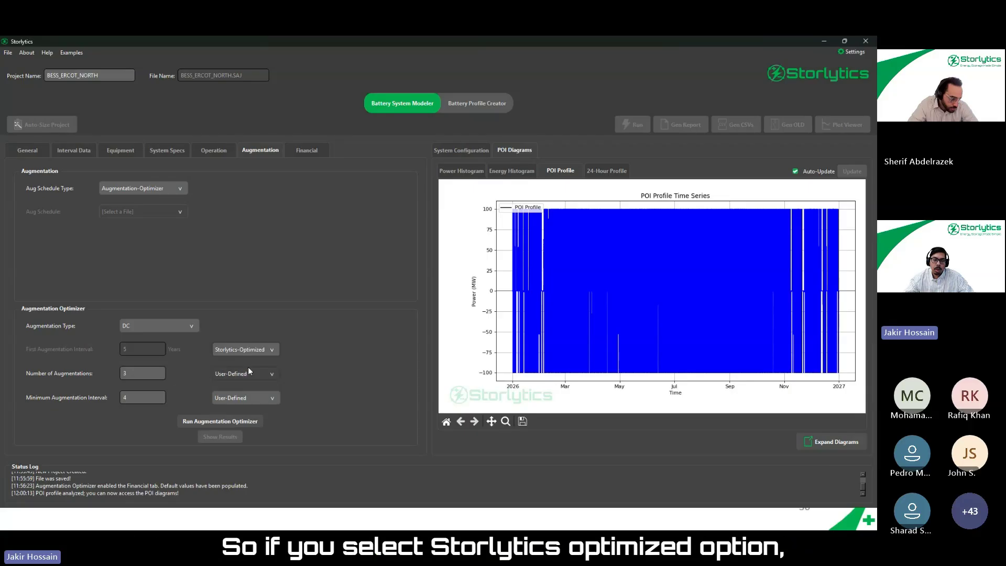
left_click(245, 373)
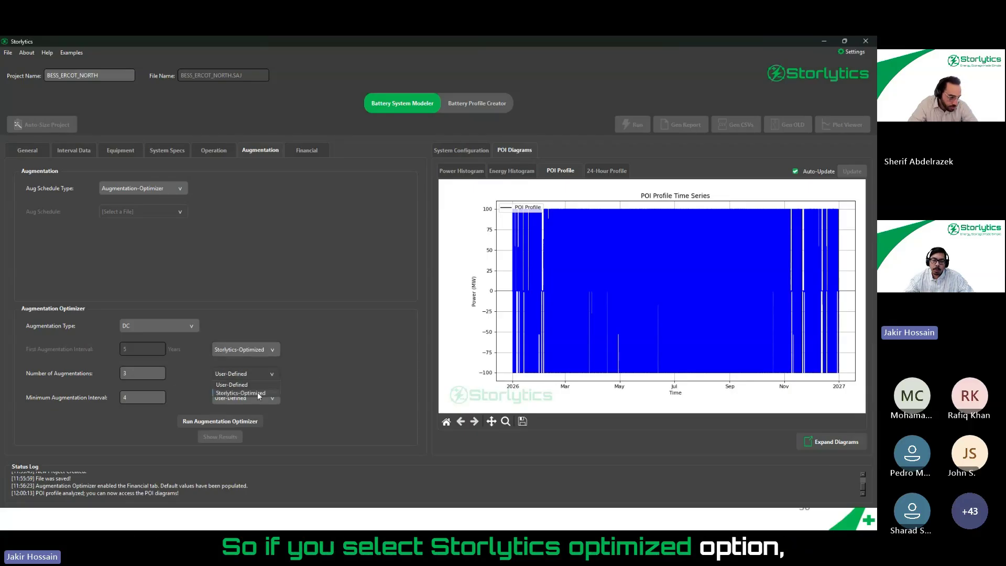
left_click(258, 393)
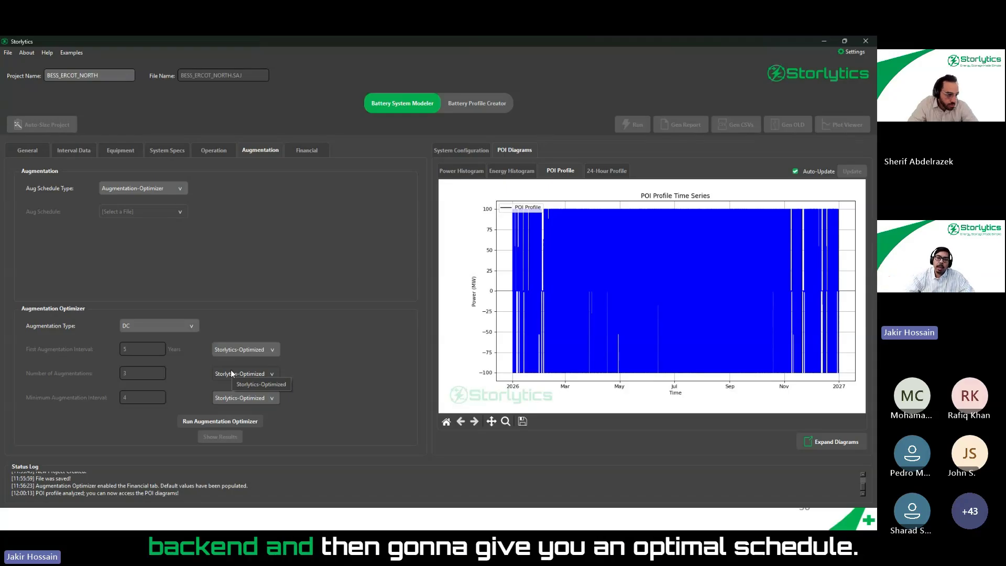
- Set the first augmentation interval to User-Defined with 3 years, and start the Augmentation Optimizer but cancel at its run confirmation
left_click(266, 351)
left_click(253, 362)
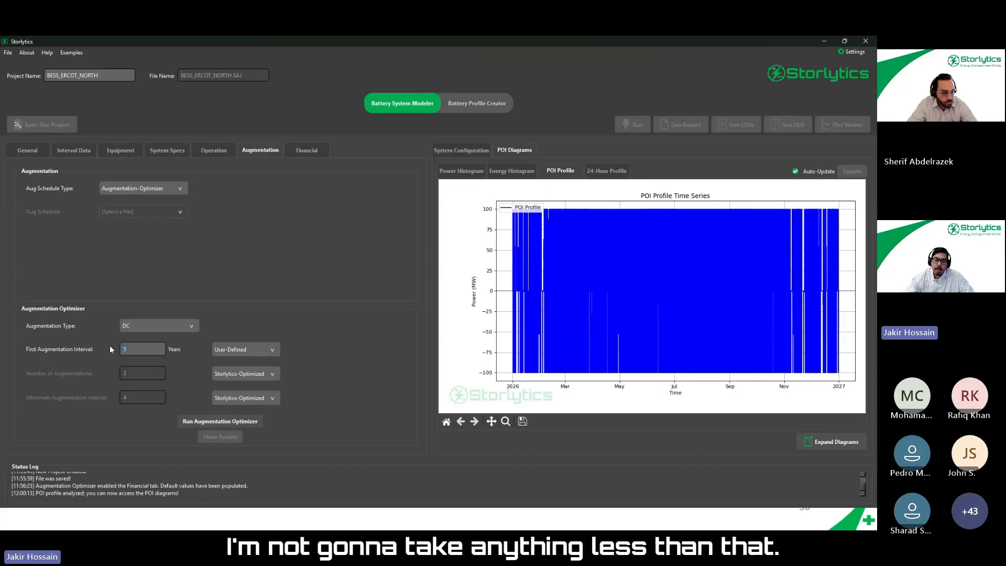
type("3")
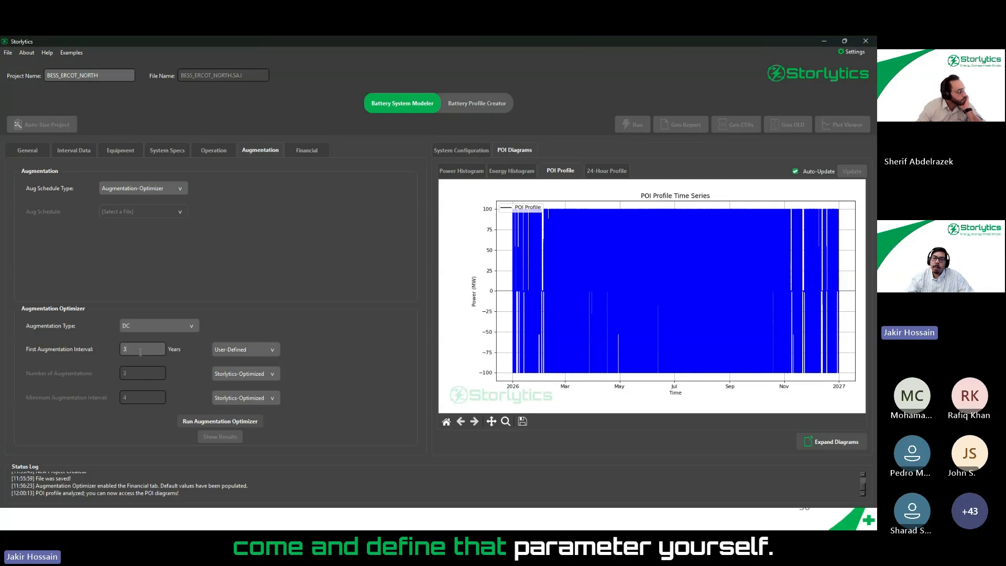
mouse_move(140, 353)
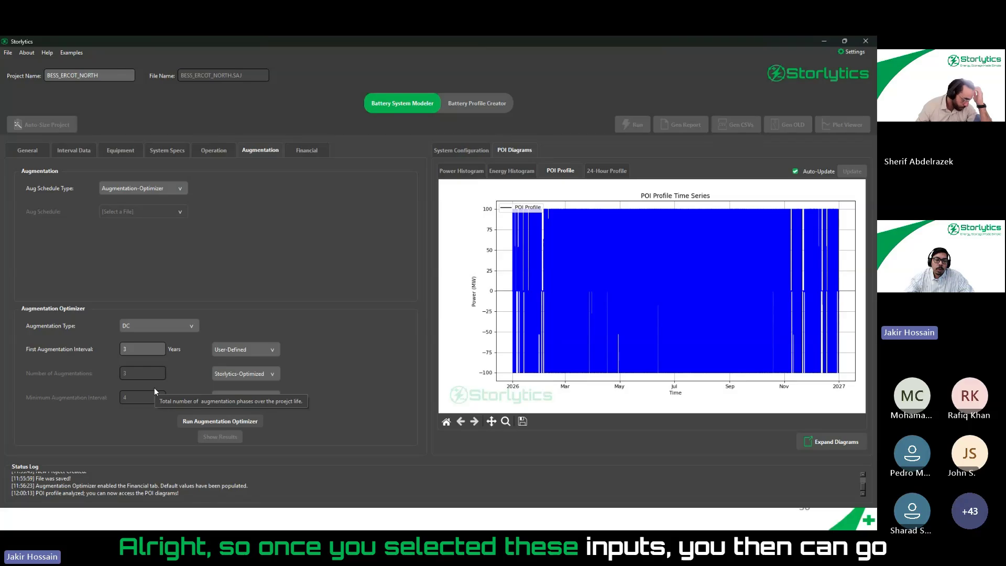
left_click(215, 420)
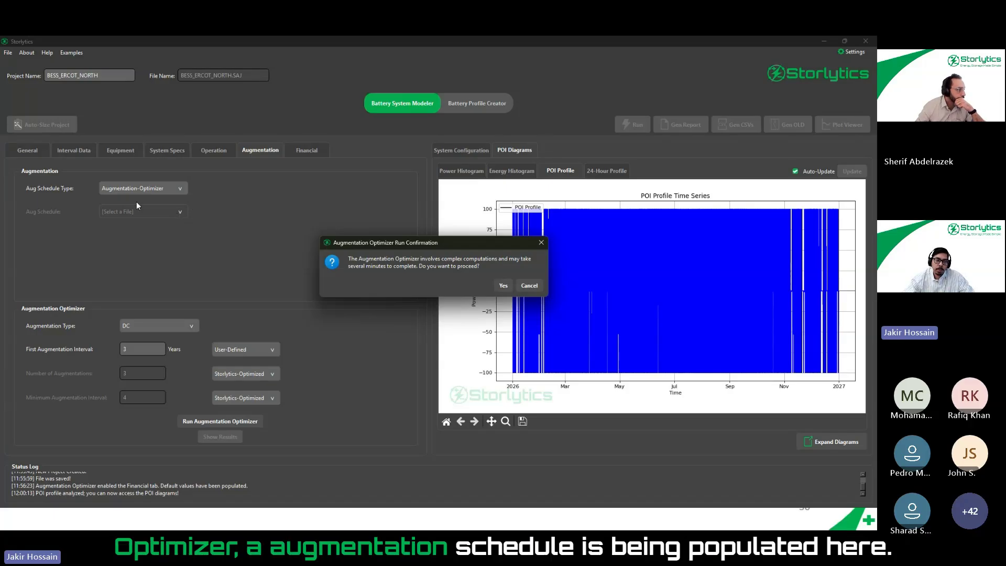
left_click(529, 286)
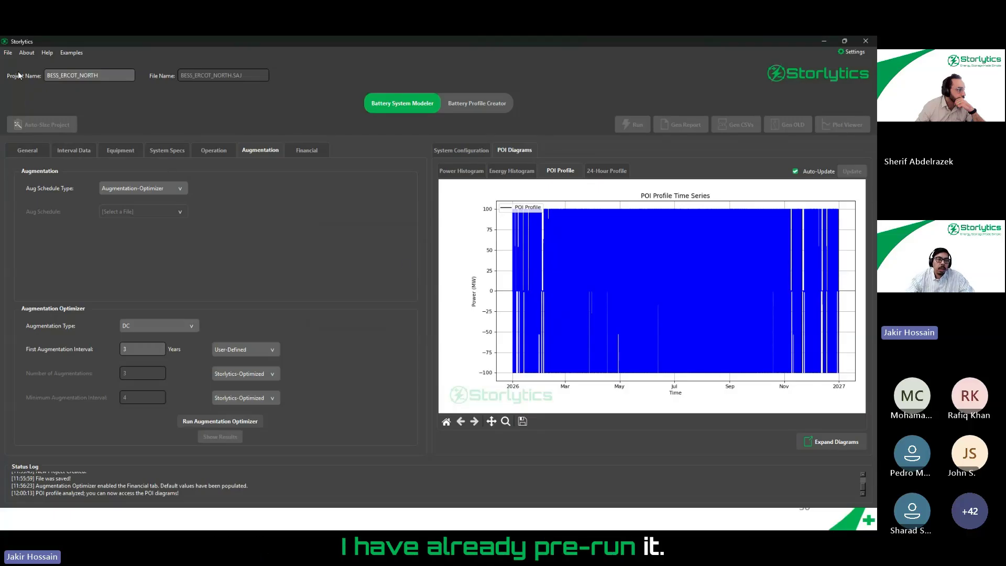
- Open the Exmpl_ERCOT_BESS_AC project and display its augmentation settings
left_click(8, 53)
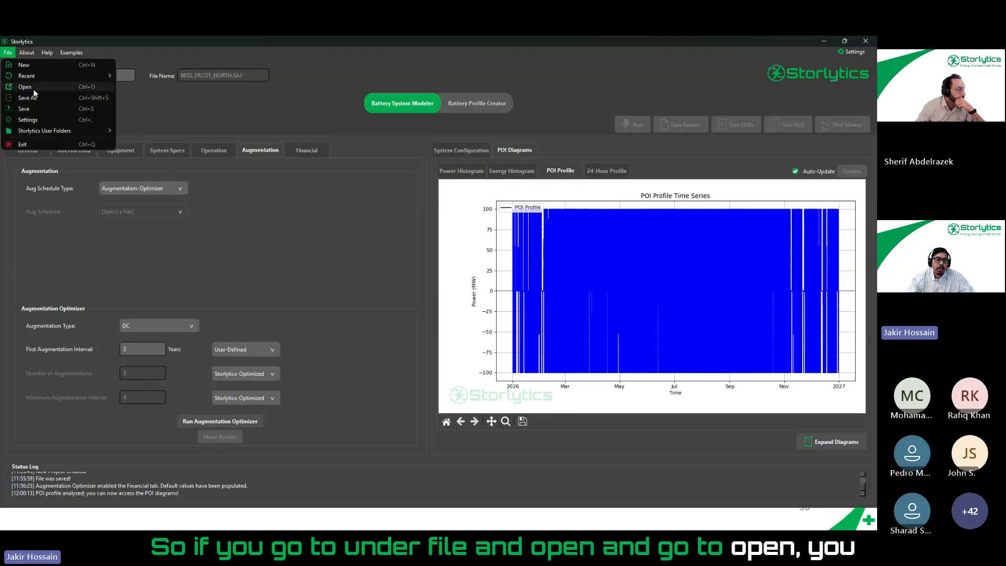
left_click(29, 88)
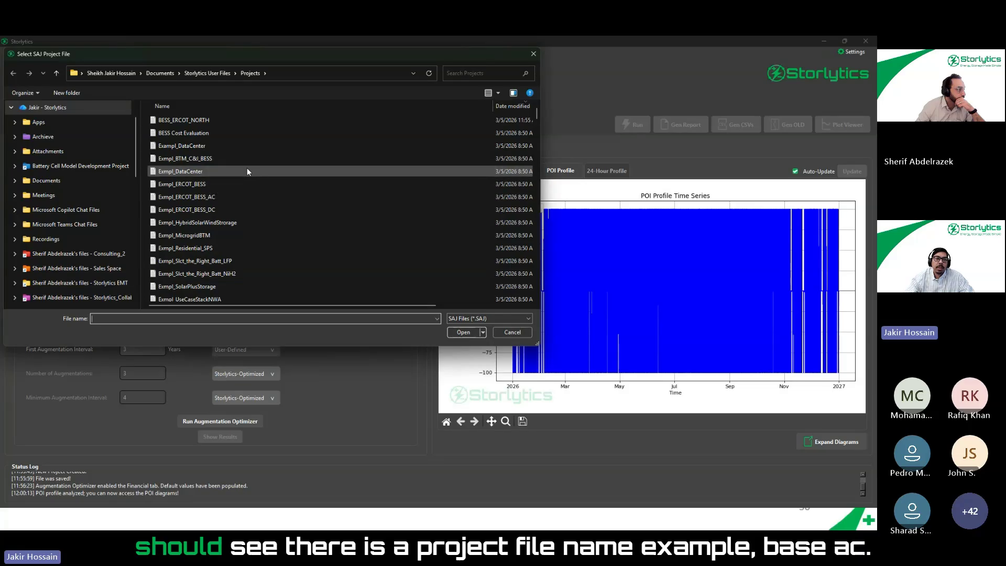
left_click(232, 196)
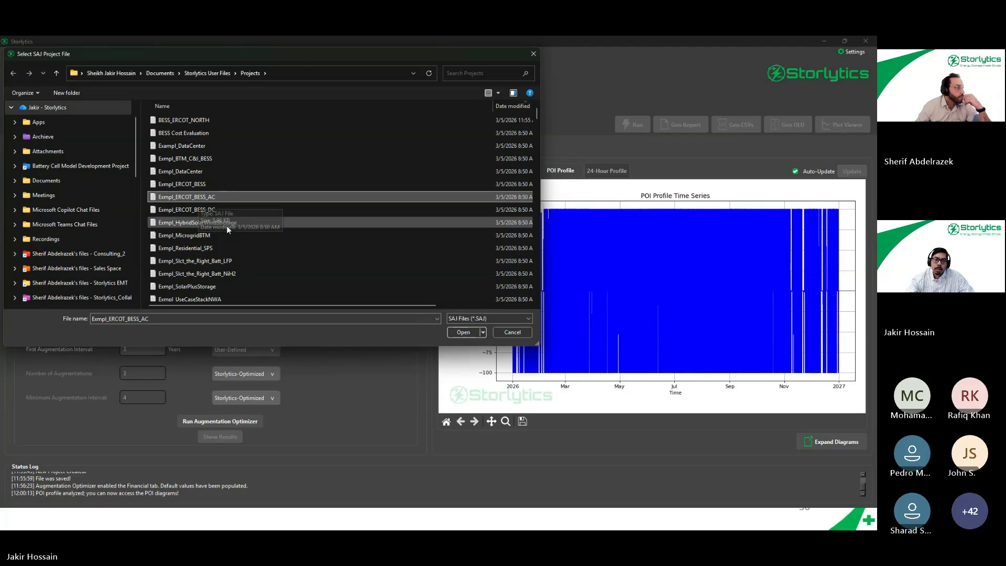
double_click(225, 197)
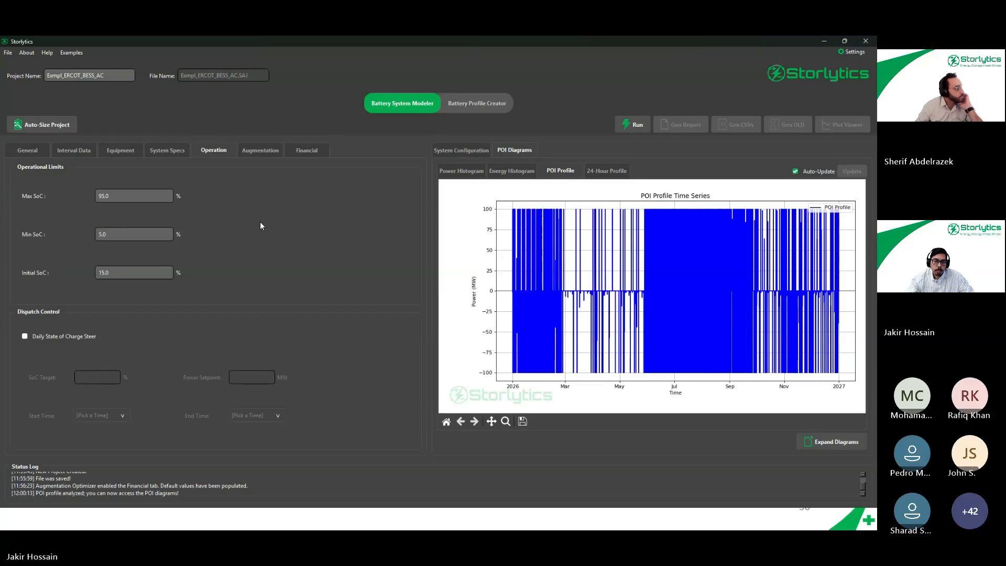
left_click(270, 152)
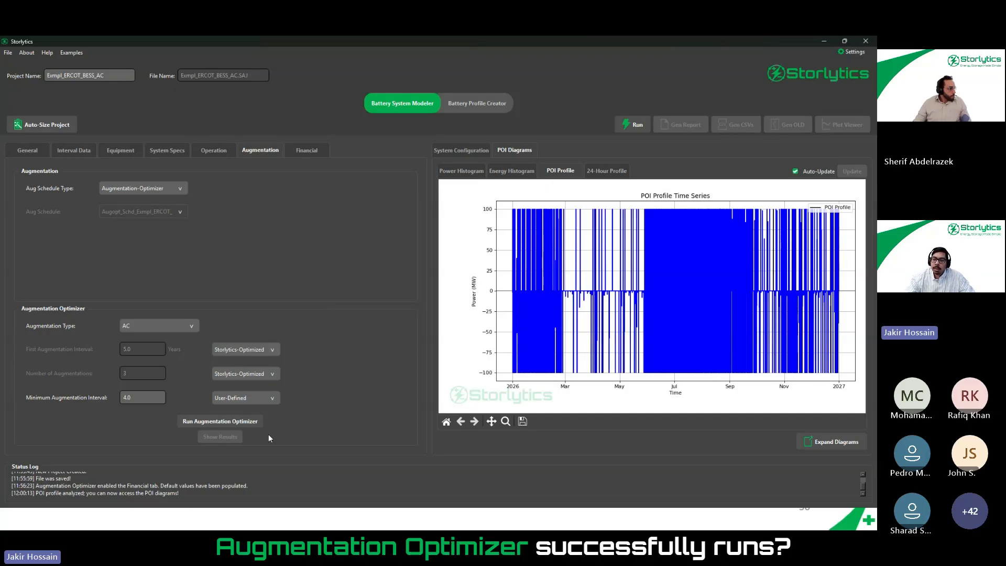
left_click(823, 42)
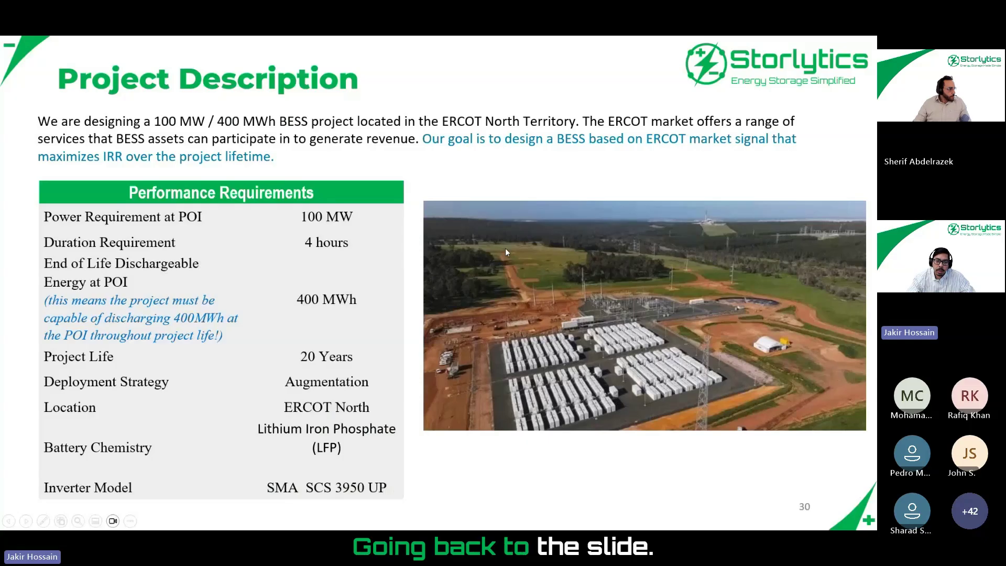
key("Right")
key("Right")
key("Right")
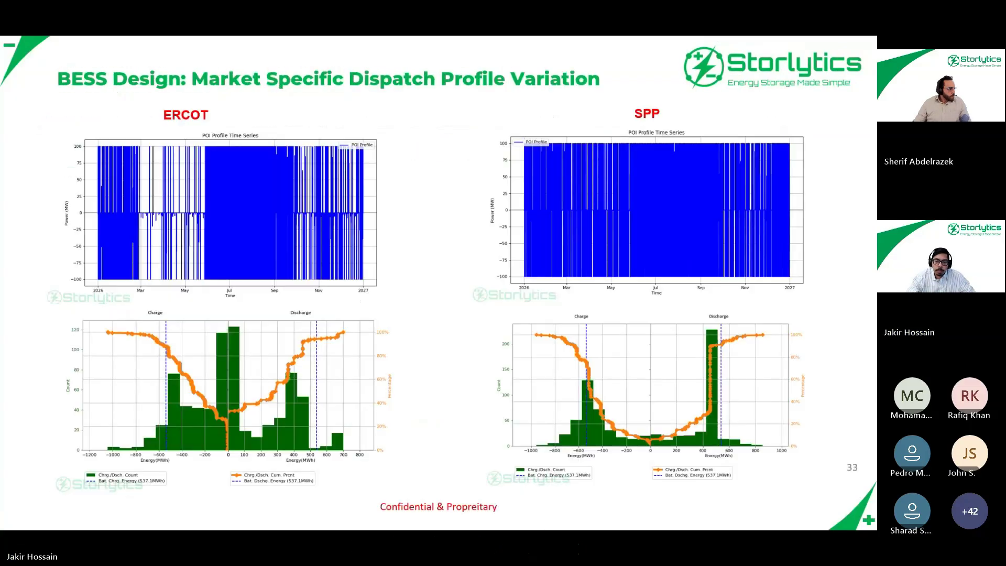
key("Right")
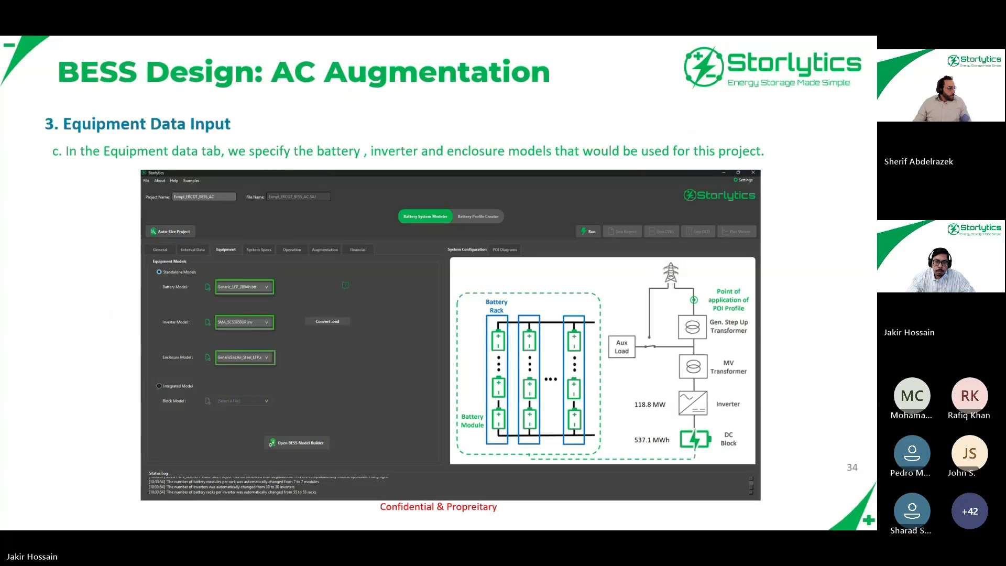
key("Right")
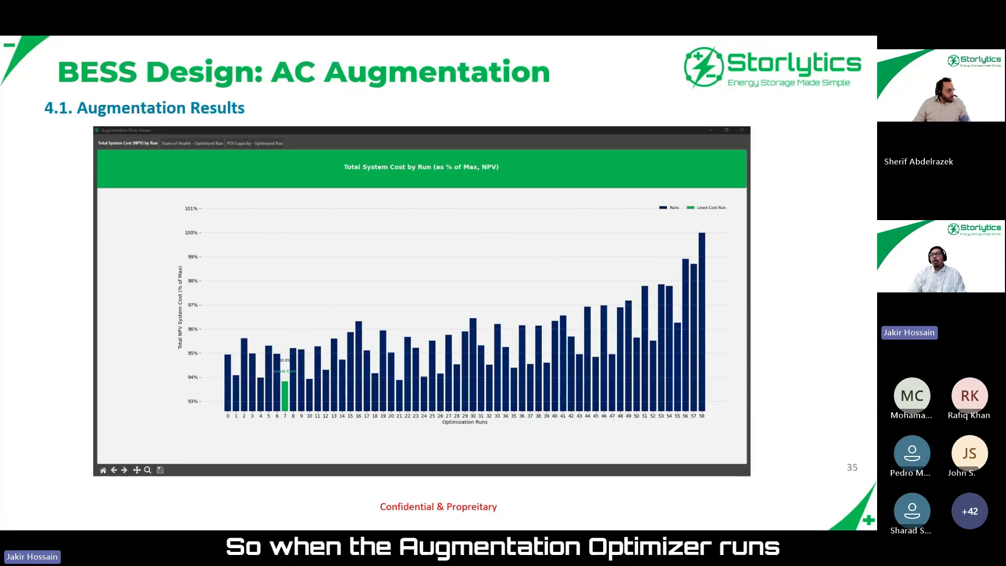